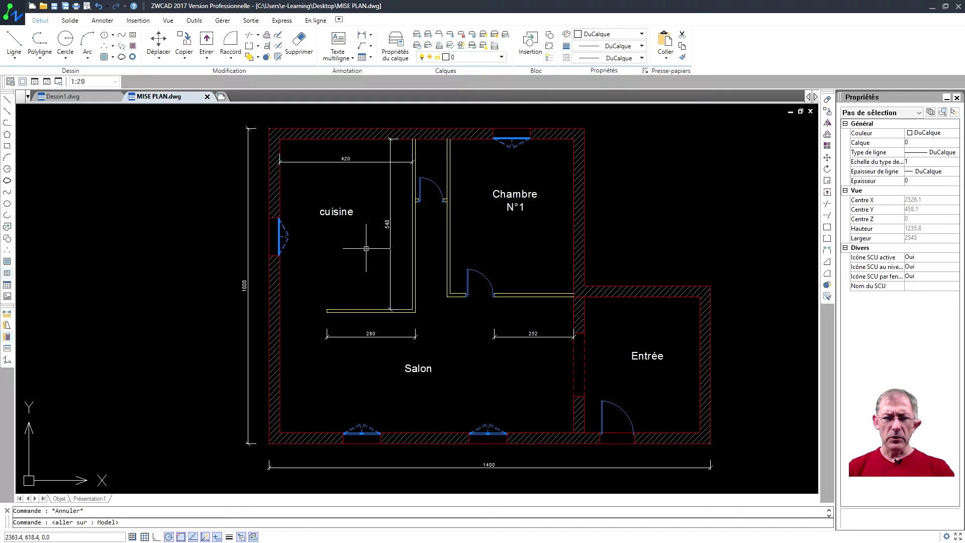
Open and close the Drawing Units settings without changes
click(20, 22)
mouse_move(47, 222)
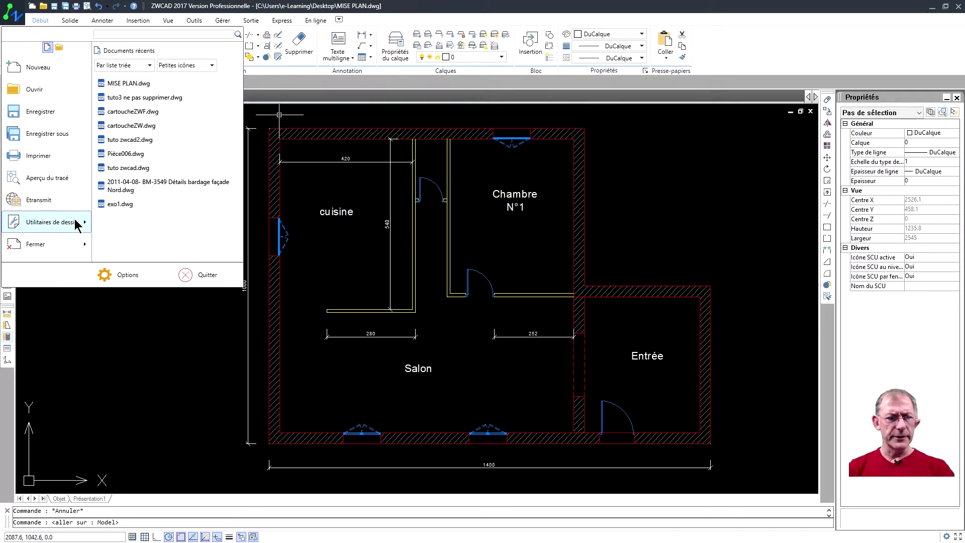
click(125, 82)
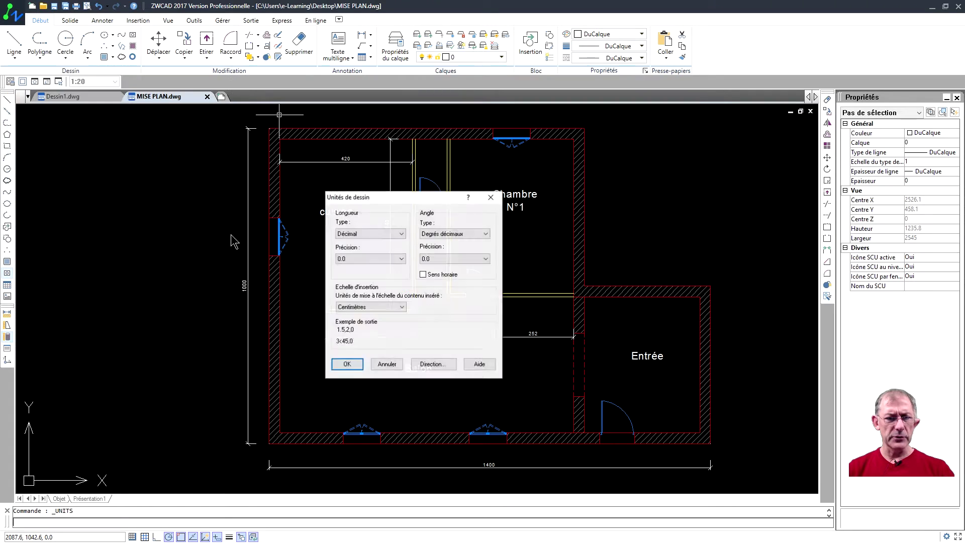
click(352, 368)
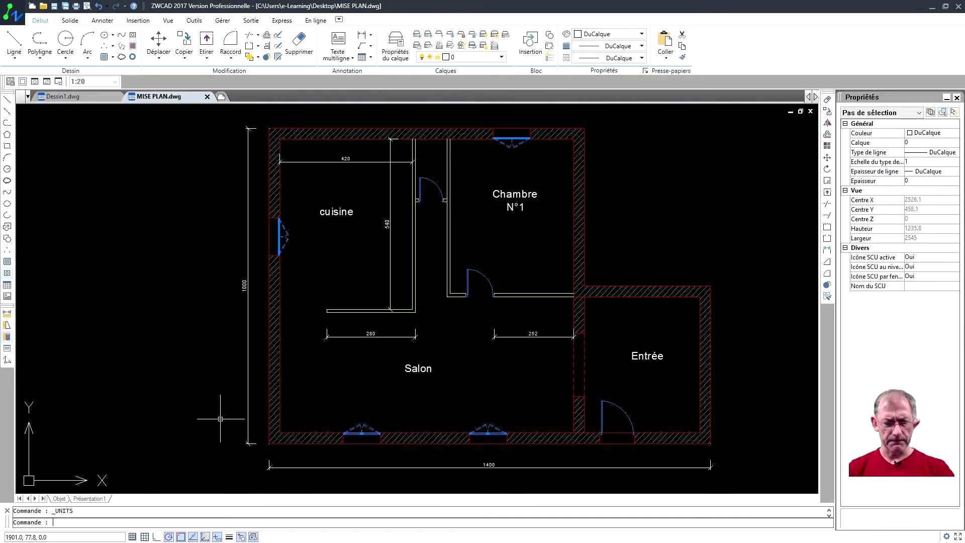
Create a new Présentation2 layout from the Présentation1 layout's menu and switch to it
click(89, 498)
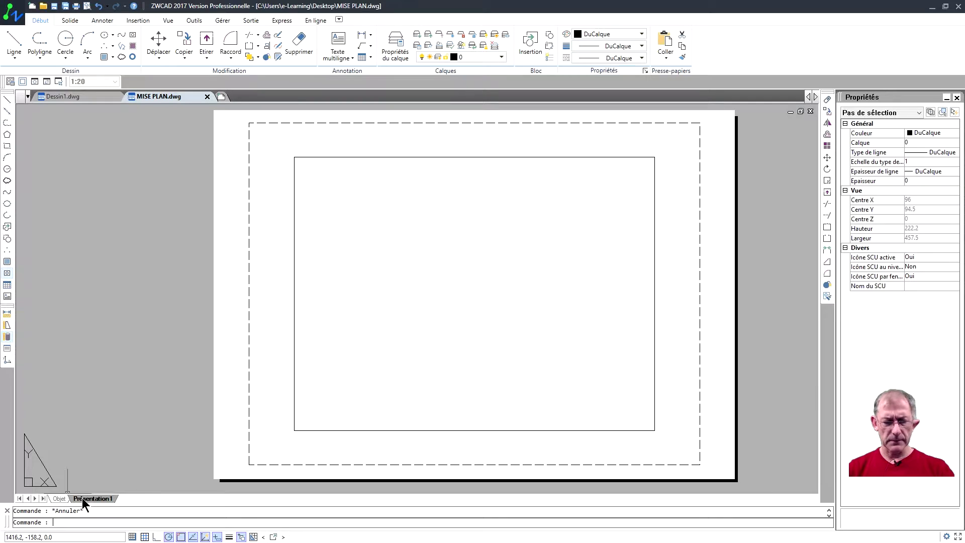
right_click(83, 498)
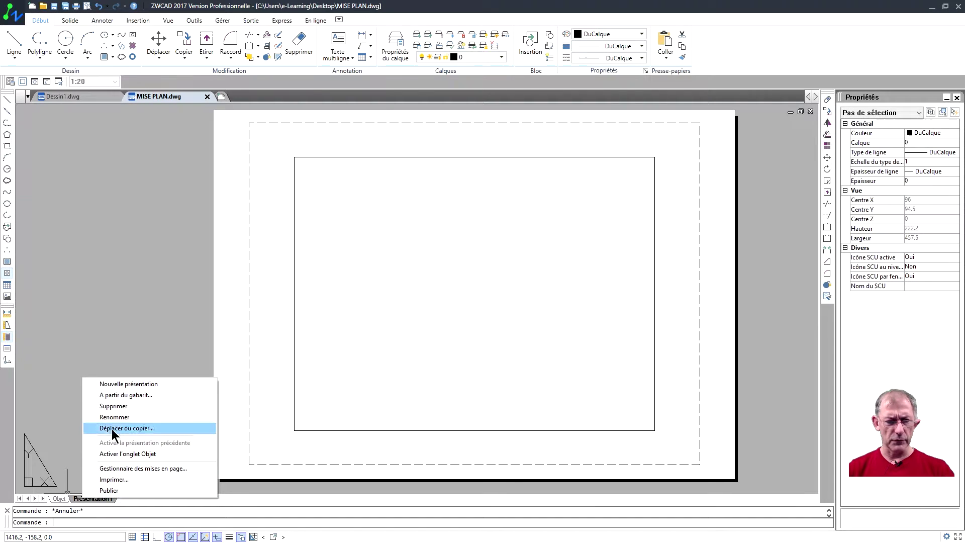
click(124, 385)
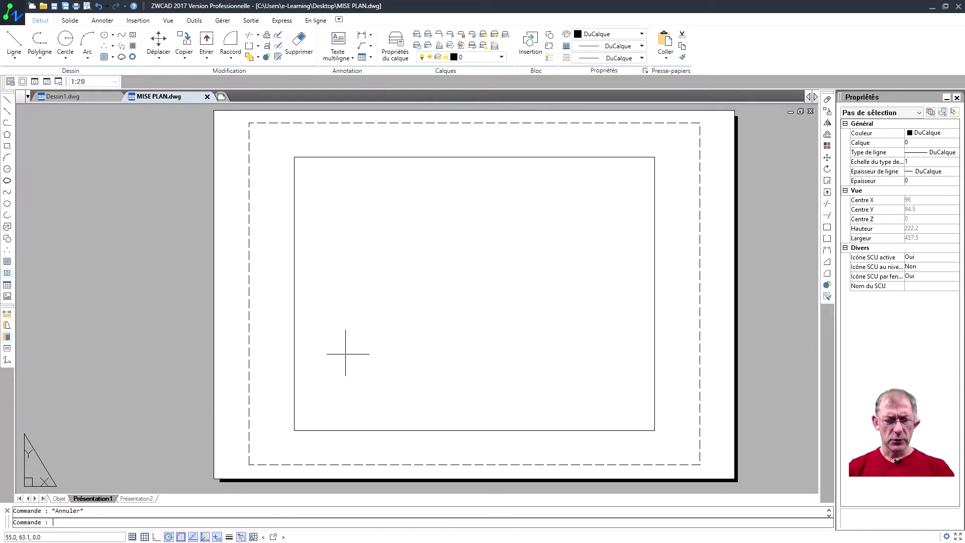
click(147, 498)
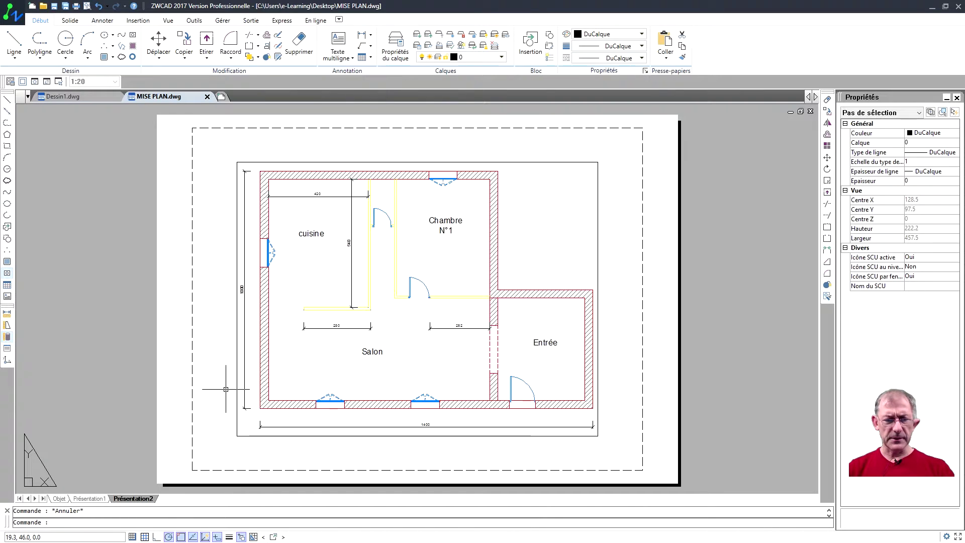
Delete the default floor-plan viewport on Présentation2, leaving an empty sheet
middle_drag(229, 388, 249, 385)
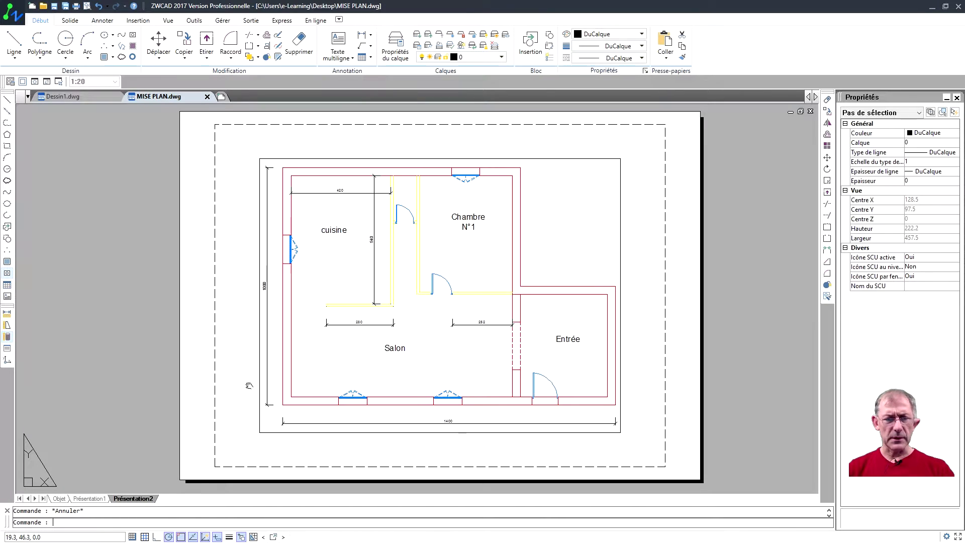
click(259, 261)
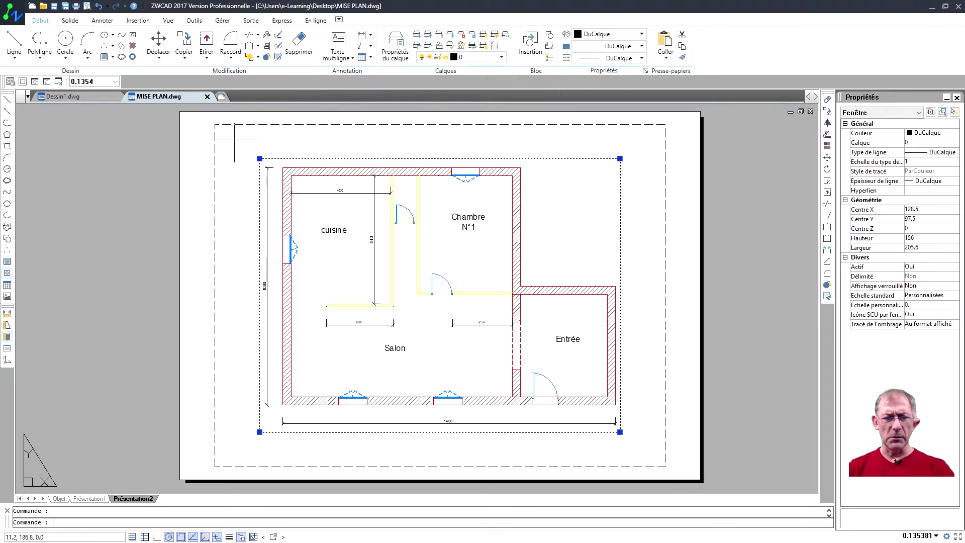
key(Delete)
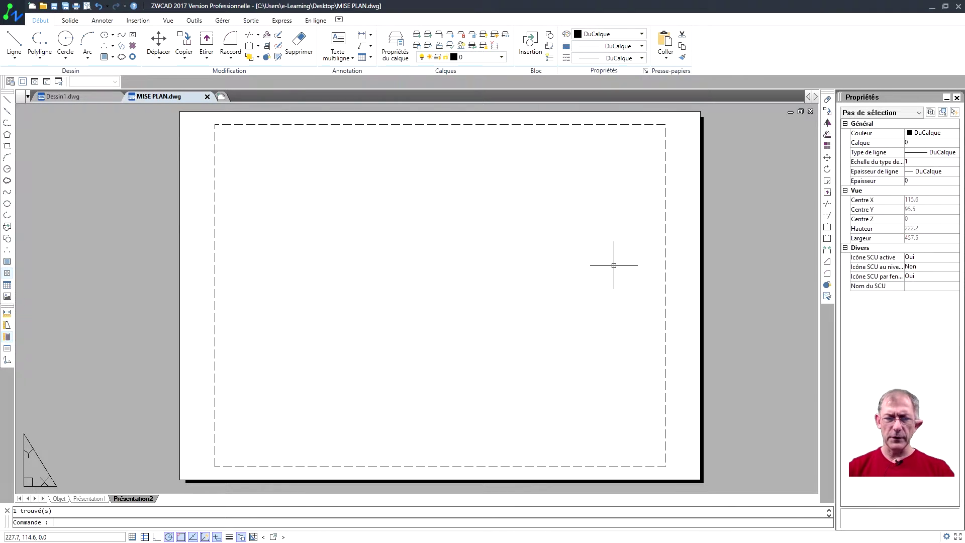
middle_drag(489, 294, 490, 293)
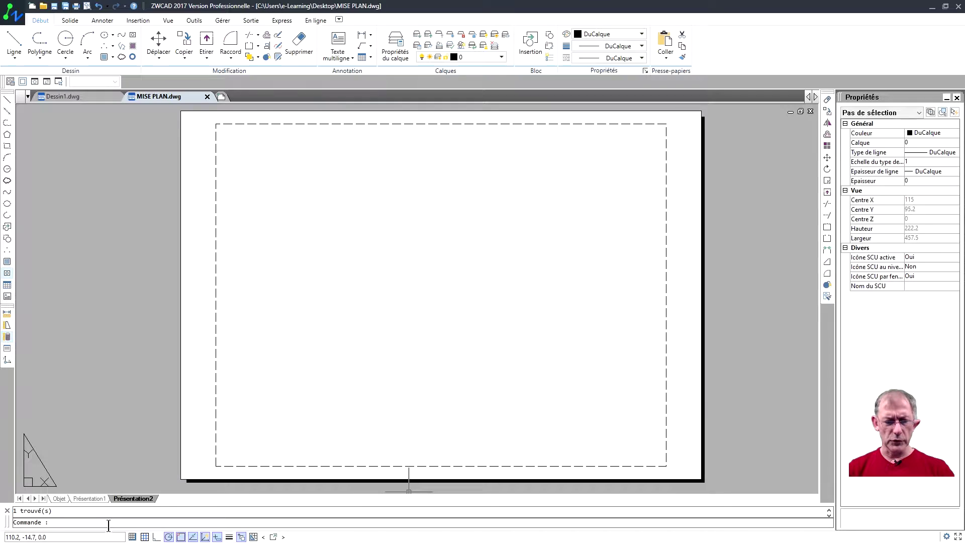
Edit Présentation2's page setup and choose DWG to PDF.pc5 as the plotter
right_click(126, 497)
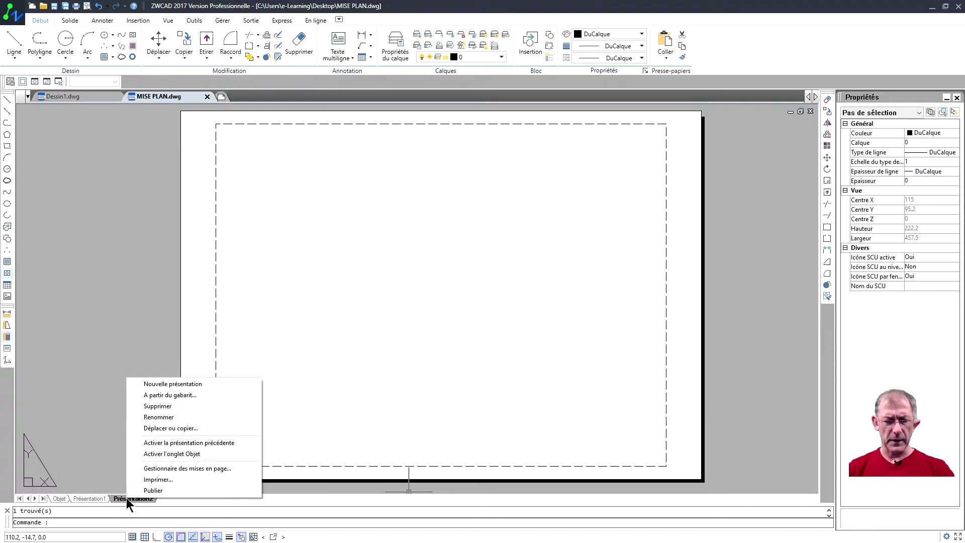
click(169, 467)
click(577, 241)
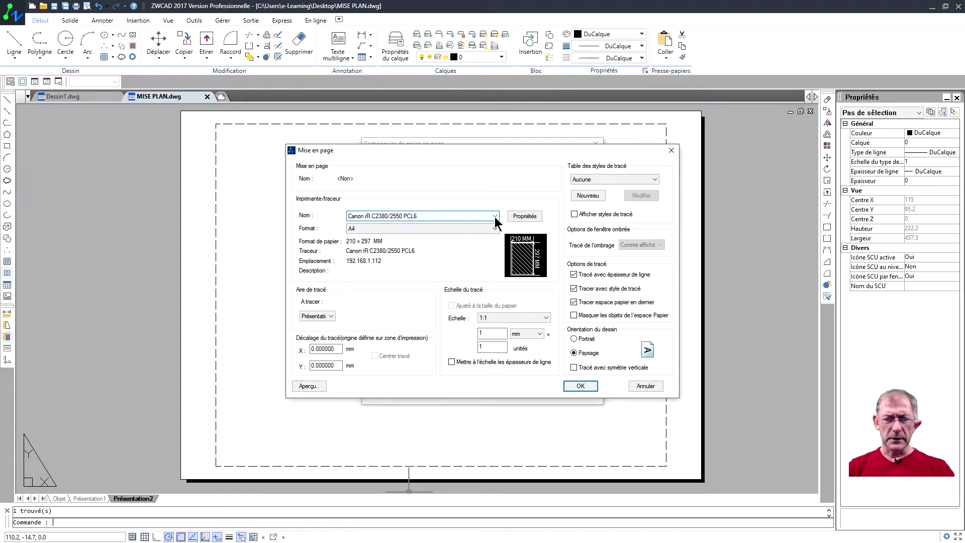
click(494, 216)
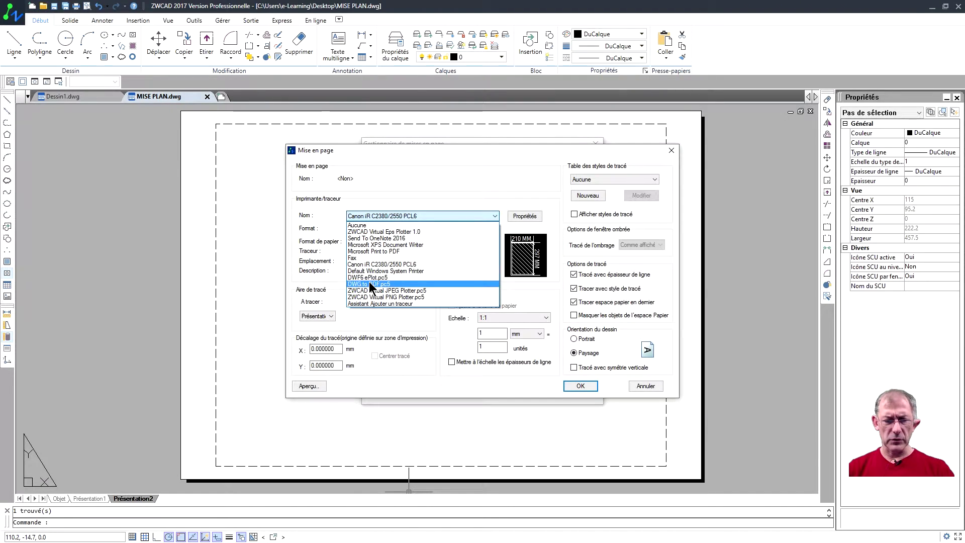
click(370, 285)
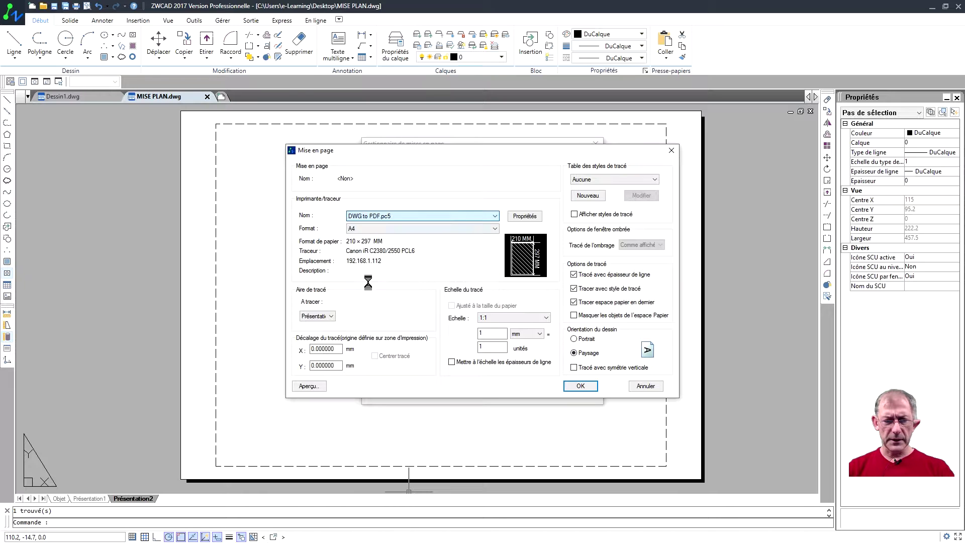
Select ISO_expand_A3 (420 × 297 mm) as the paper format
click(380, 228)
scroll(403, 330, up, 2)
scroll(402, 331, up, 3)
scroll(403, 331, up, 2)
scroll(403, 331, up, 1)
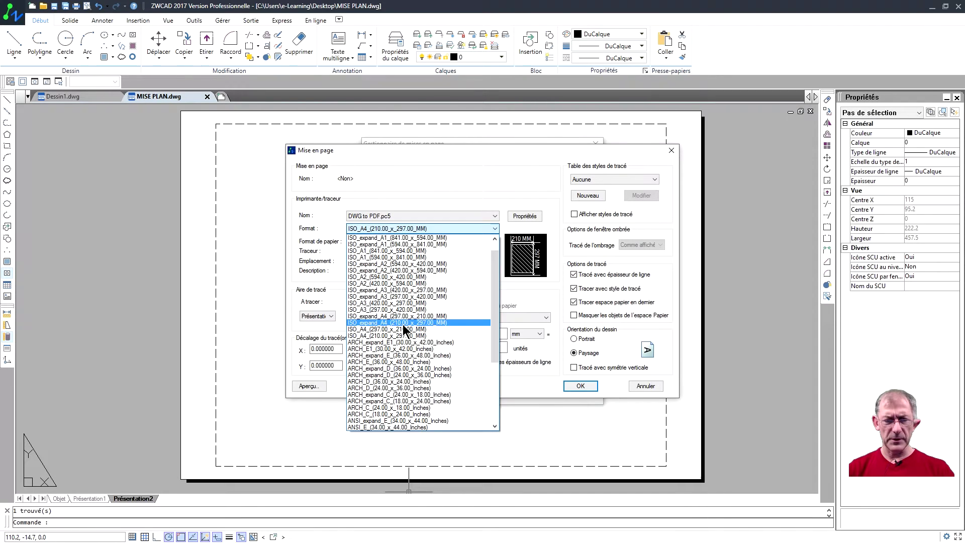
click(381, 290)
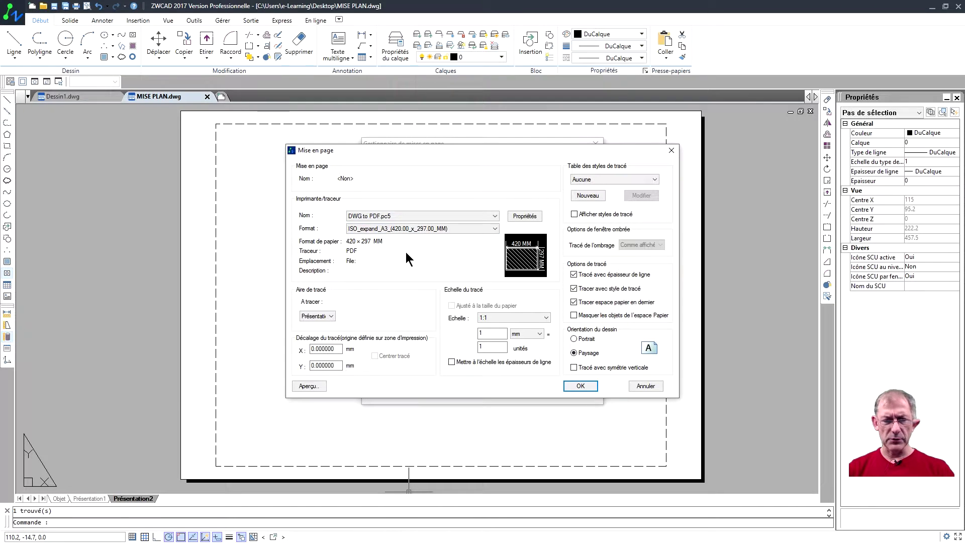
click(589, 341)
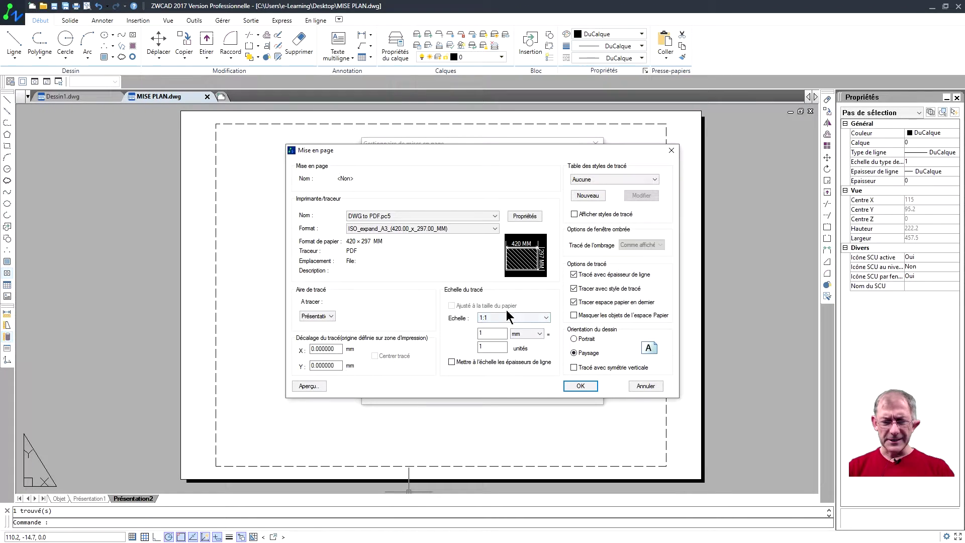
Set the plot scale to 10 mm = 1 unit in millimetres and confirm both page setup windows
click(492, 348)
click(491, 334)
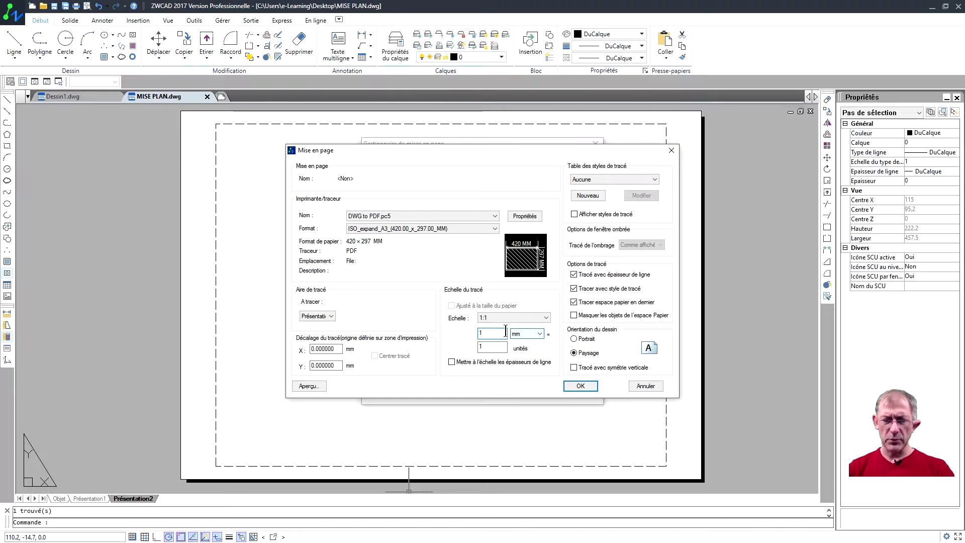
click(541, 335)
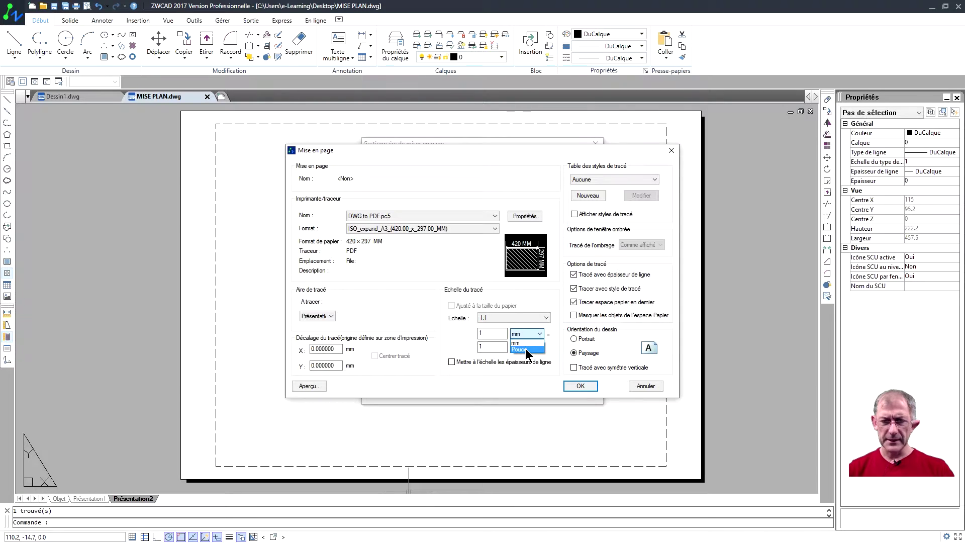
click(528, 351)
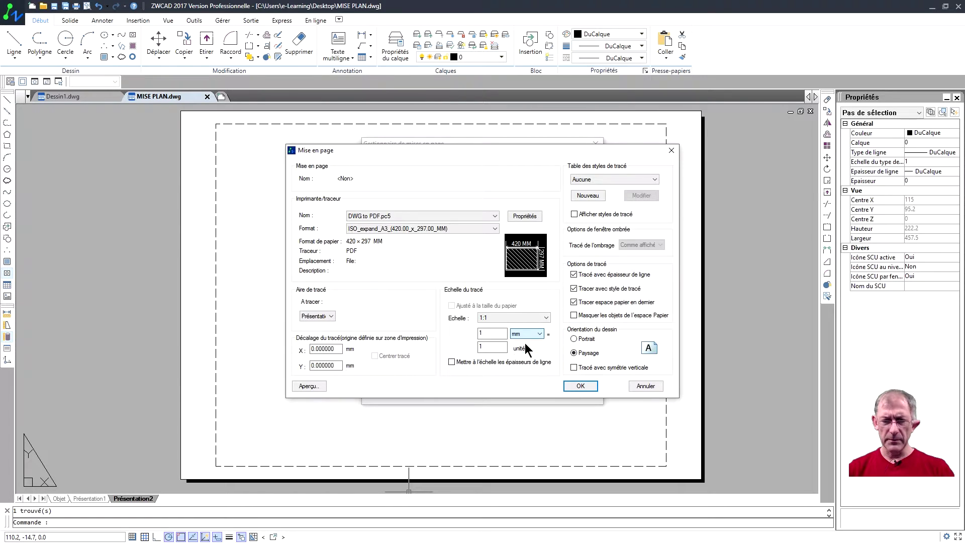
click(496, 347)
text(0)
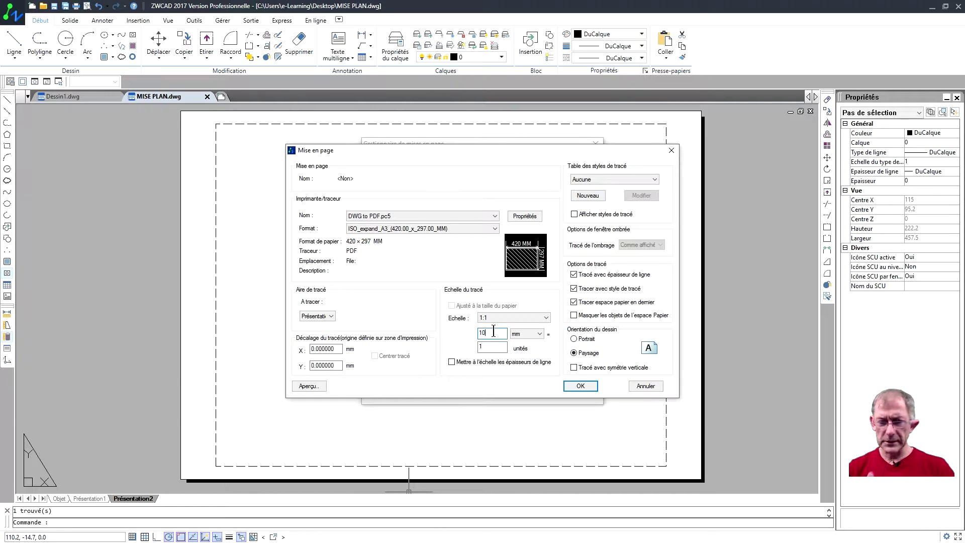
click(587, 384)
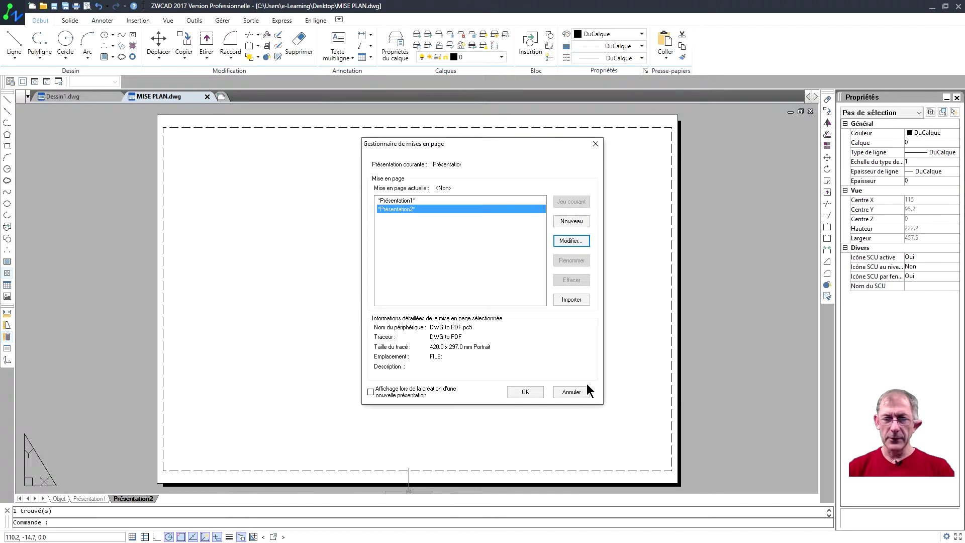
click(535, 392)
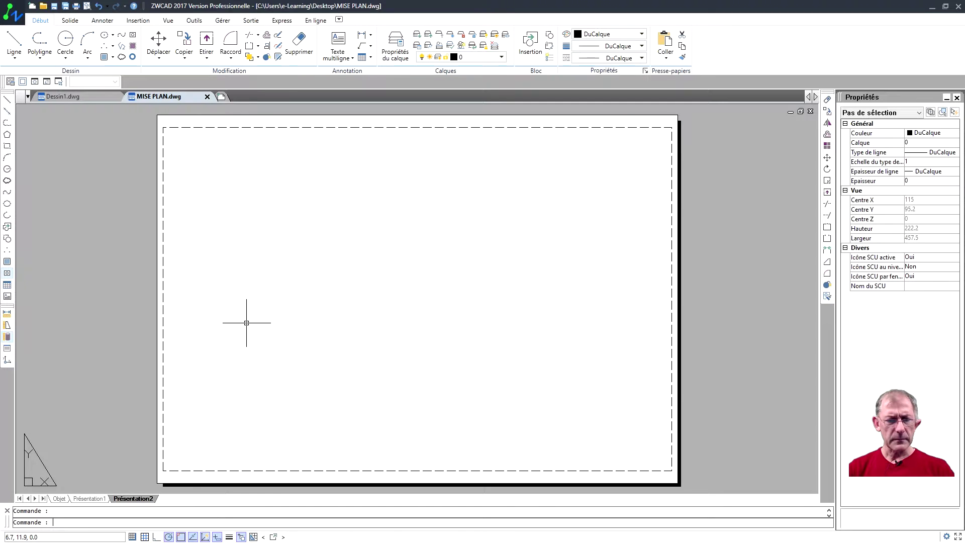
Show the tool palettes from the tools commands
middle_drag(241, 327, 259, 316)
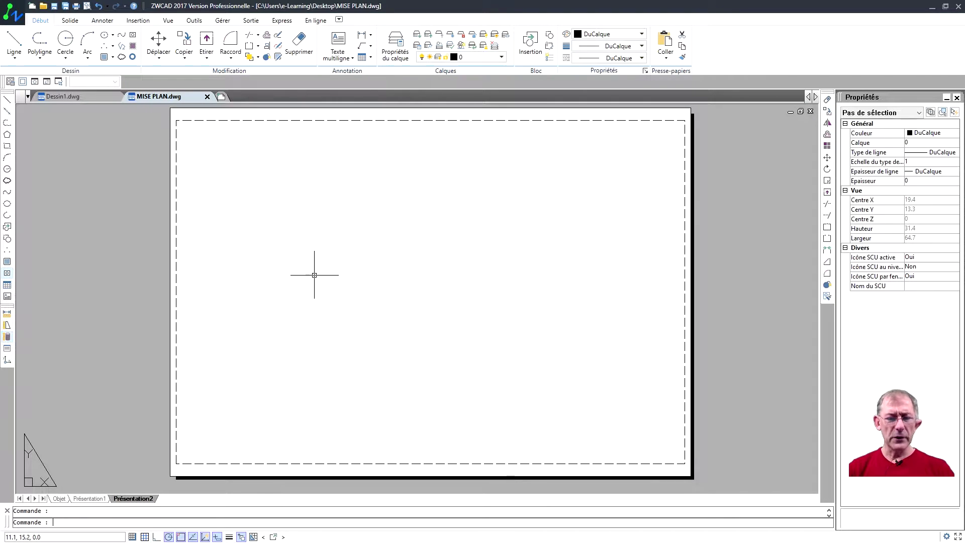
click(194, 19)
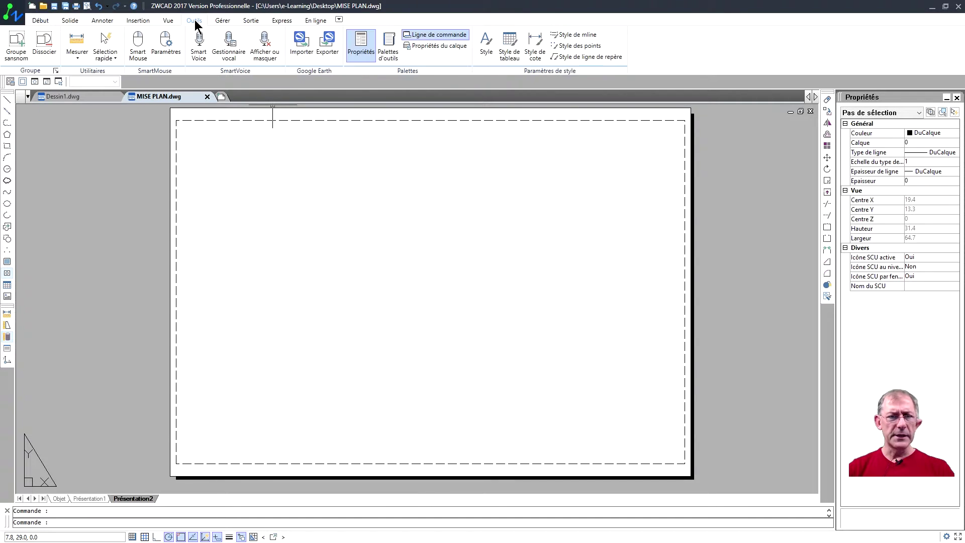
click(396, 49)
drag(46, 169, 46, 168)
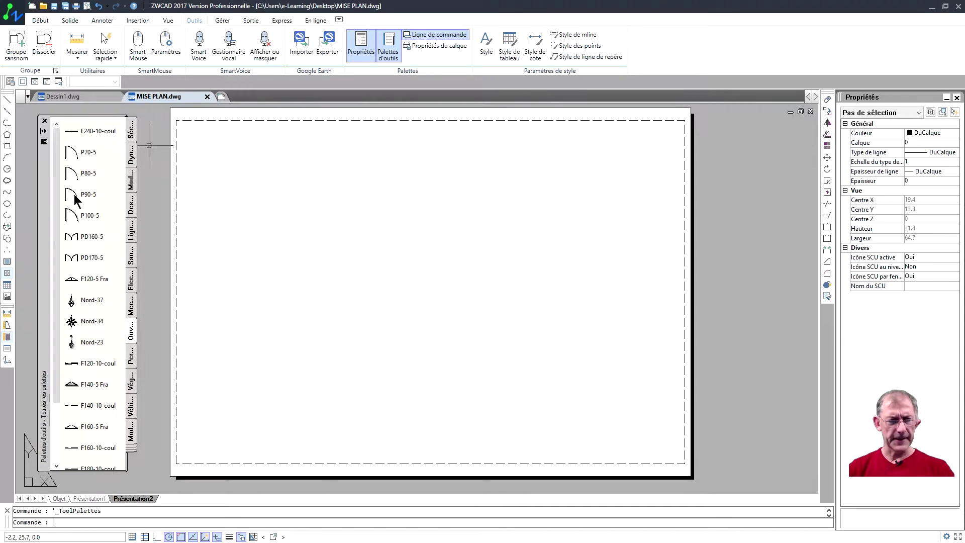
Add a new empty tool palette named PLAN
right_click(131, 328)
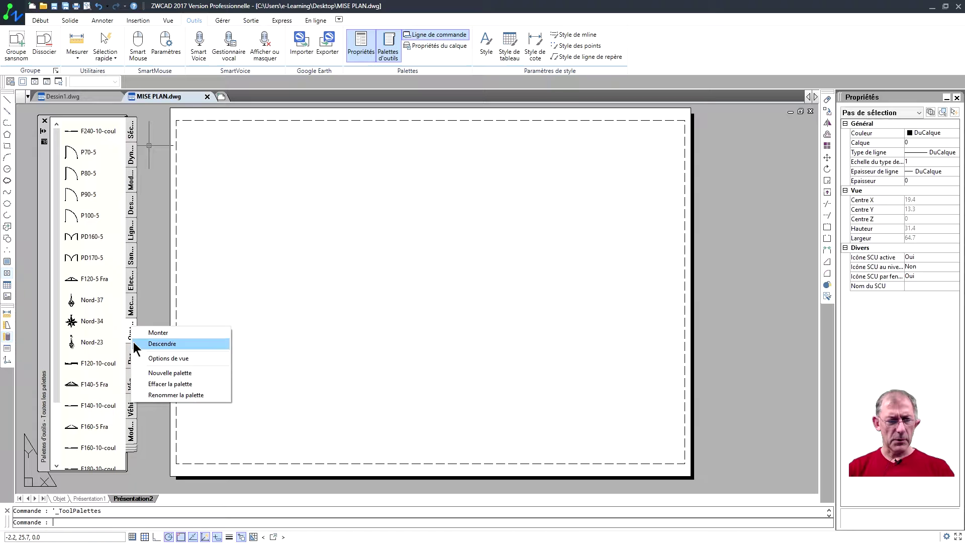
click(146, 372)
text(PLAN)
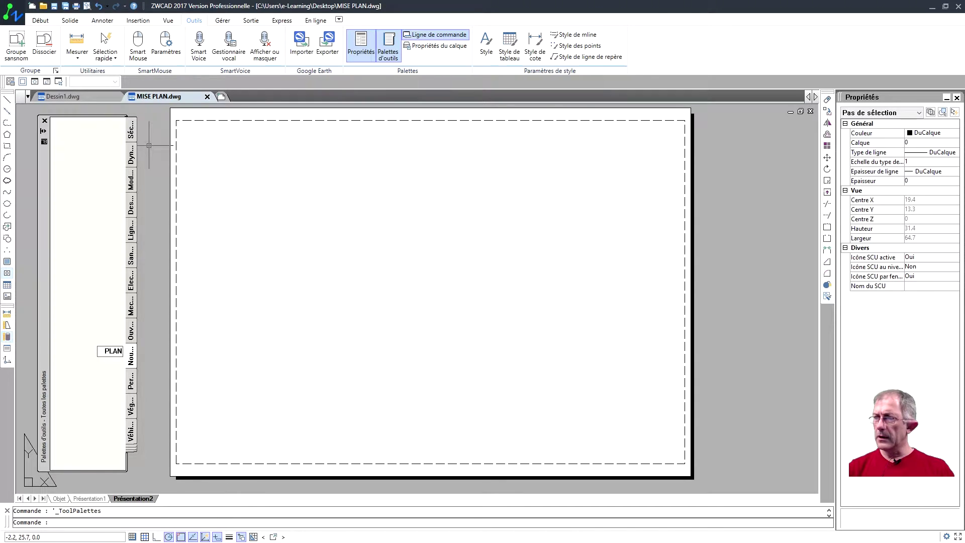
drag(784, 117, 547, 133)
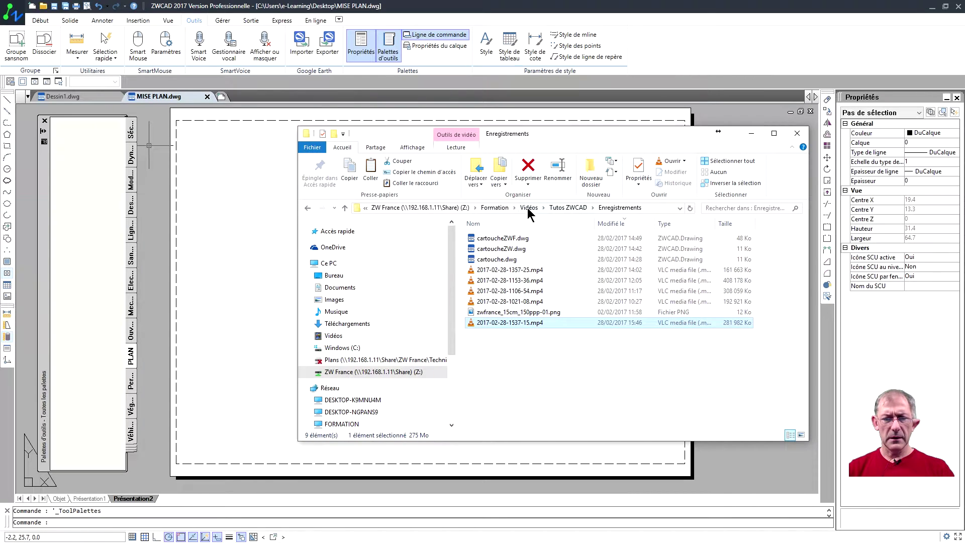
mouse_move(332, 301)
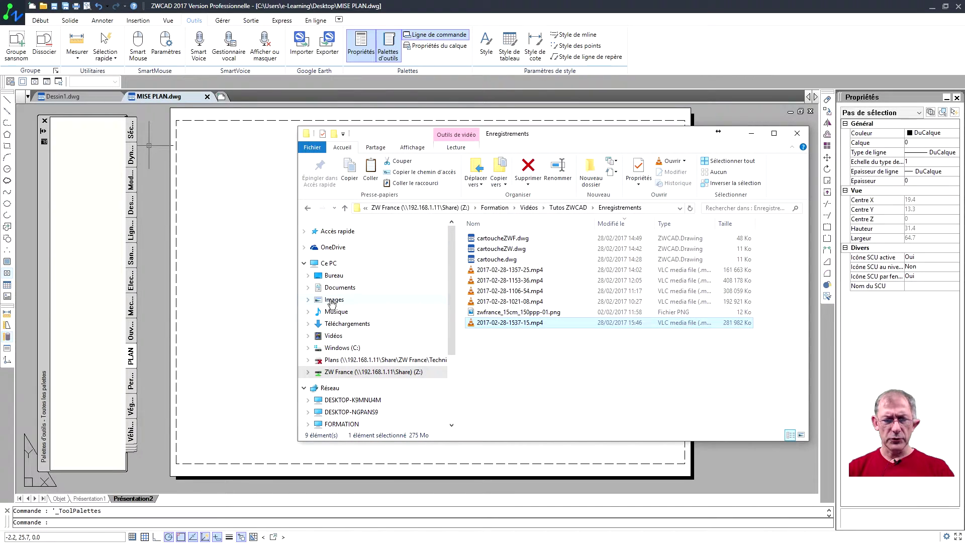
Drag cartoucheZWF.dwg from Documents > BIBLIO onto the PLAN palette
click(337, 288)
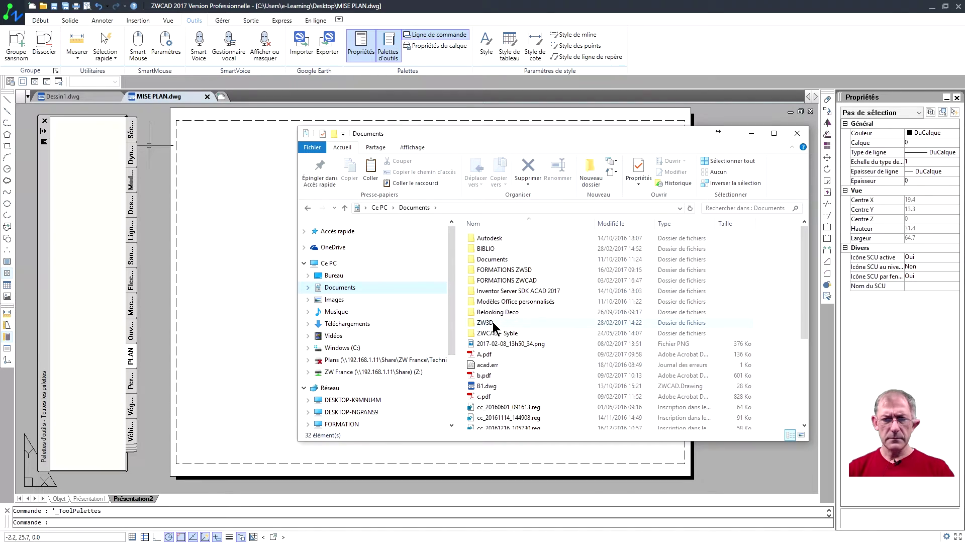
double_click(486, 249)
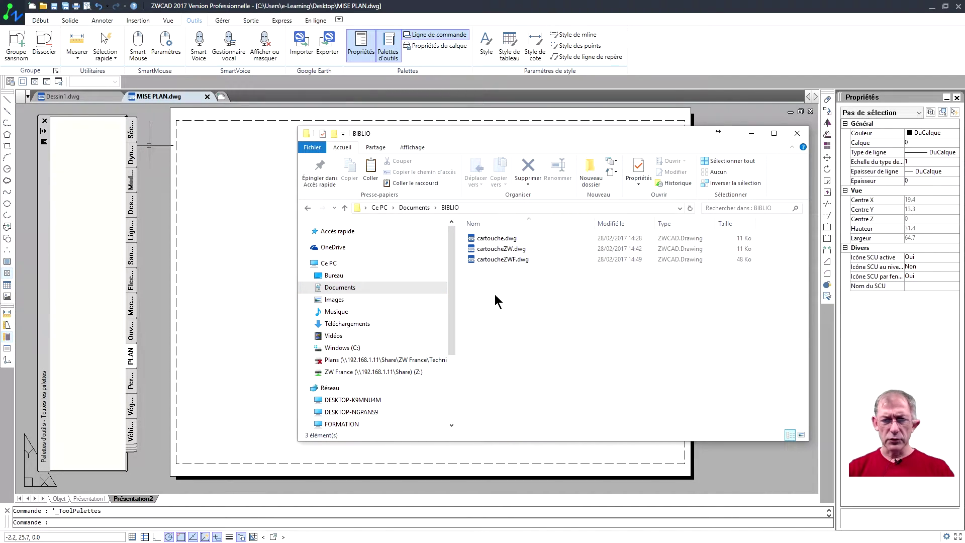
mouse_move(472, 138)
mouse_down()
mouse_move(503, 128)
mouse_move(502, 138)
mouse_up()
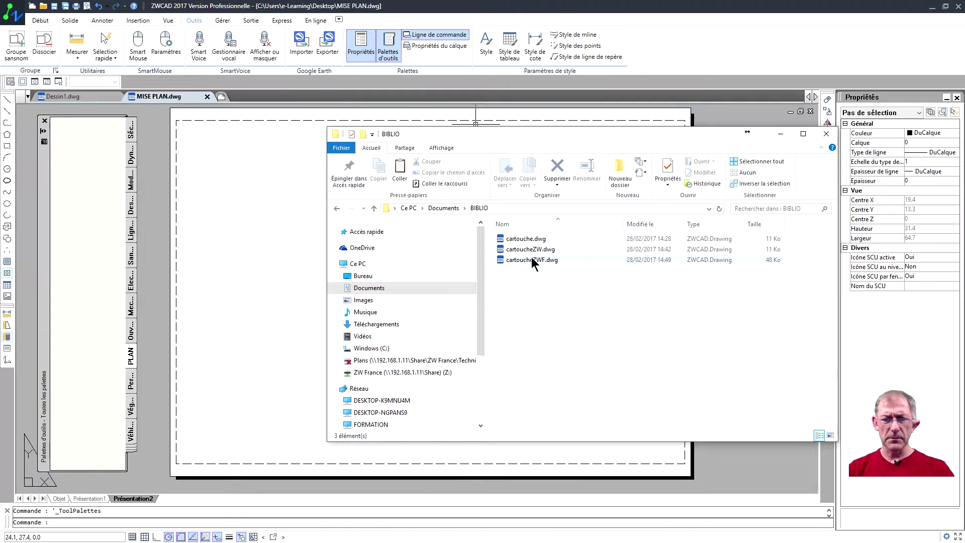
click(532, 260)
drag(534, 267, 91, 180)
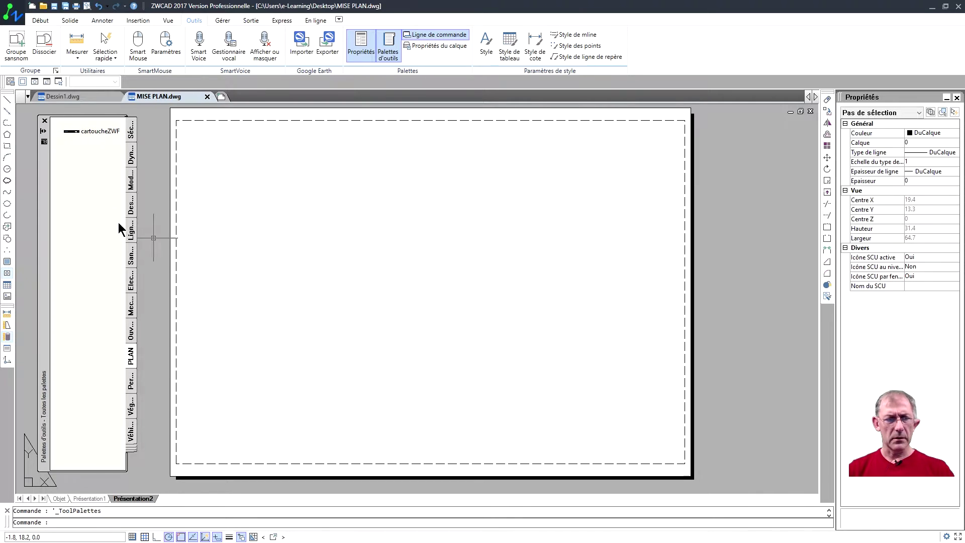
Insert the cartoucheZWF title block at the sheet frame's bottom-right corner
click(96, 132)
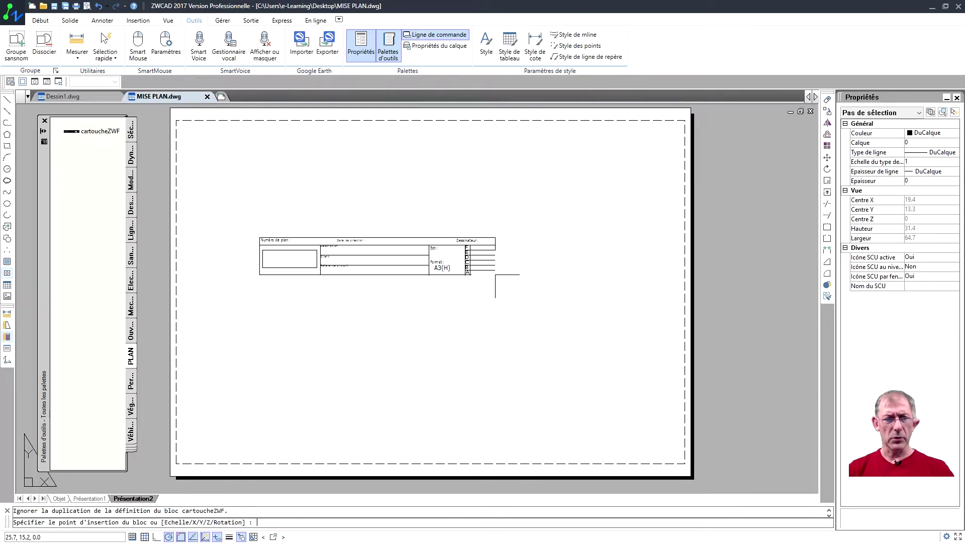
click(682, 462)
middle_drag(567, 377, 615, 378)
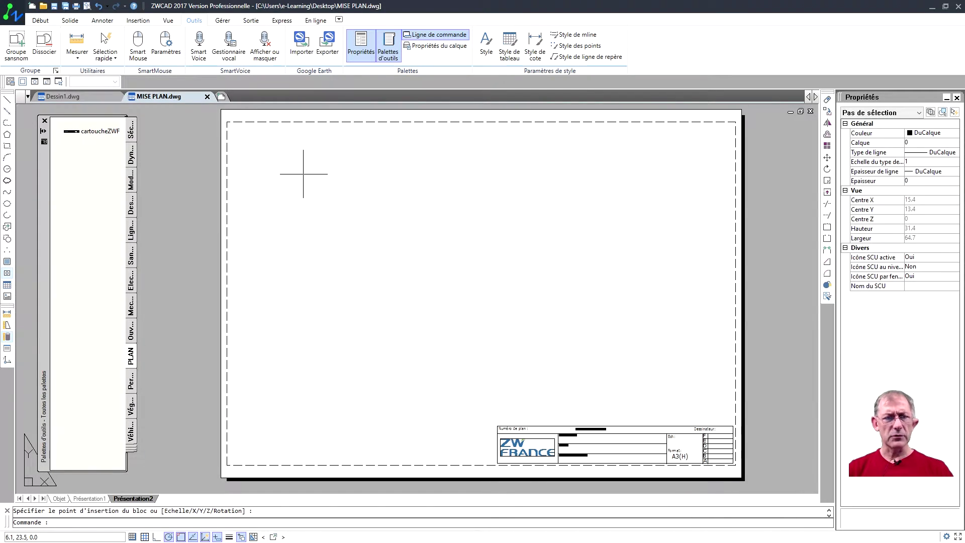
click(40, 20)
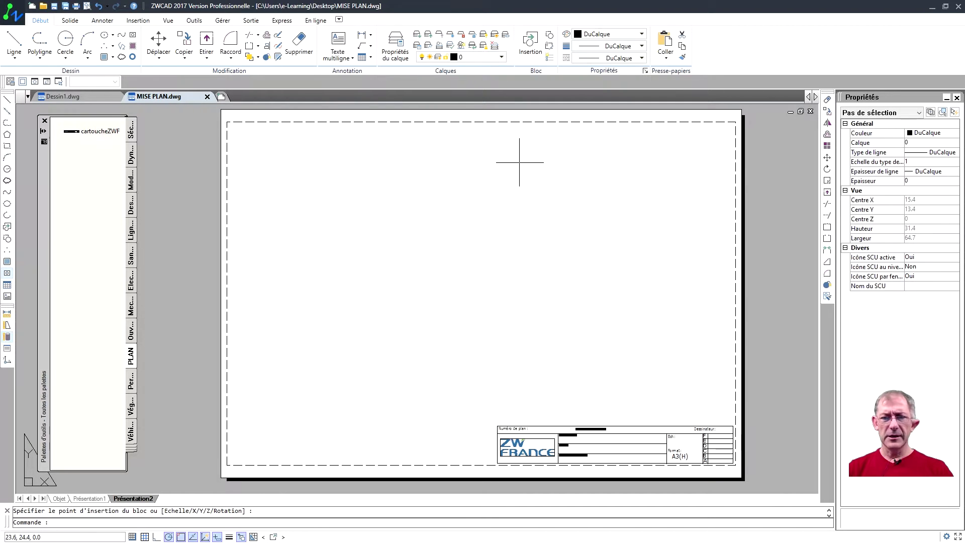
Trace a six-corner polygonal viewport over the sheet's right part, stepping around the title block
click(196, 22)
click(167, 21)
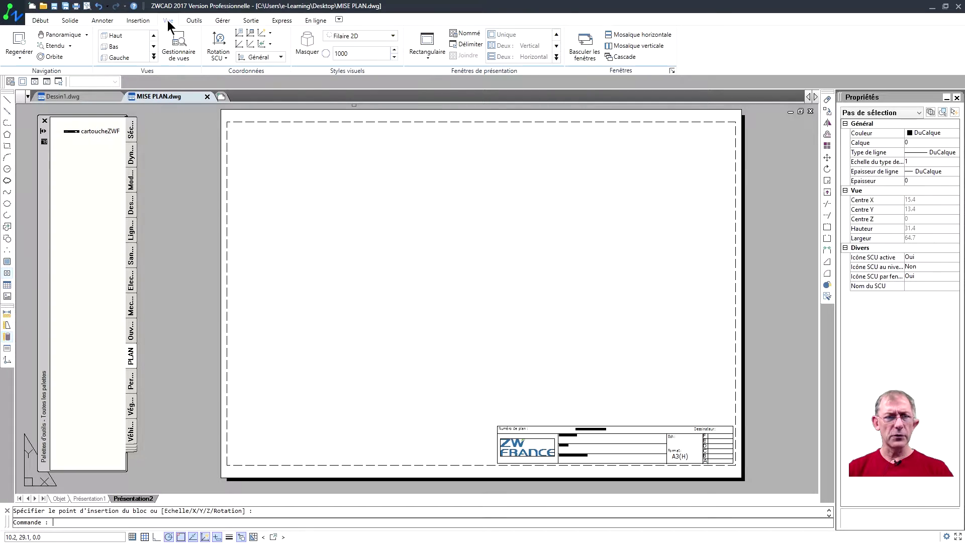
click(439, 57)
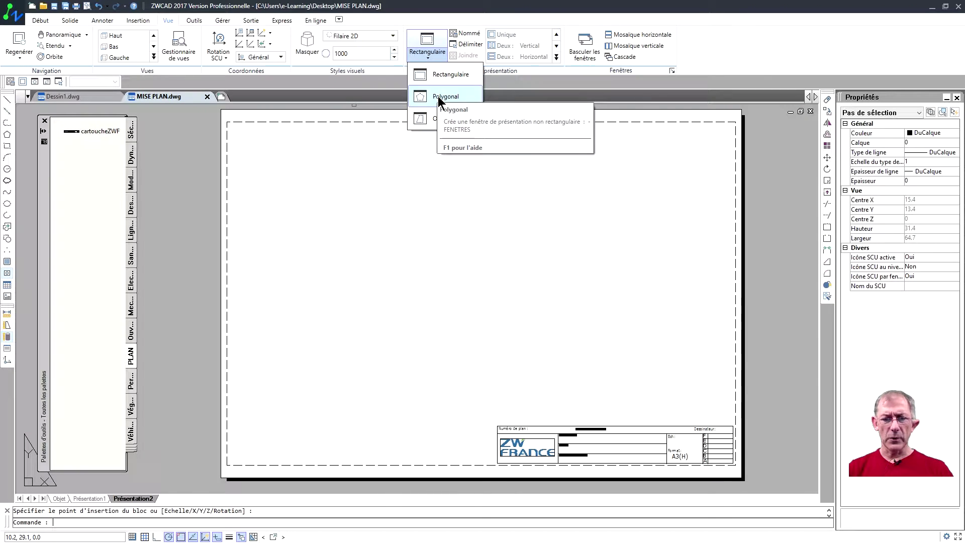
click(438, 96)
click(497, 462)
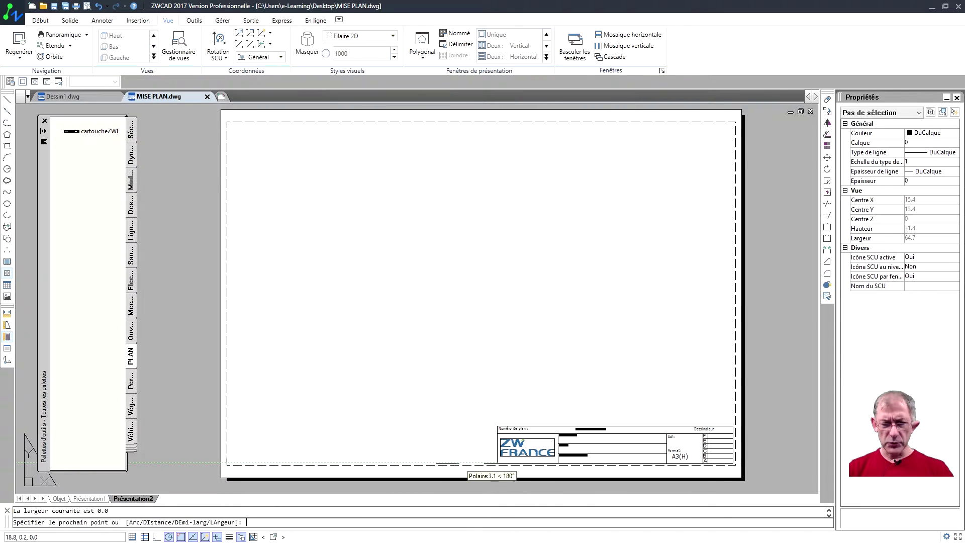
click(373, 463)
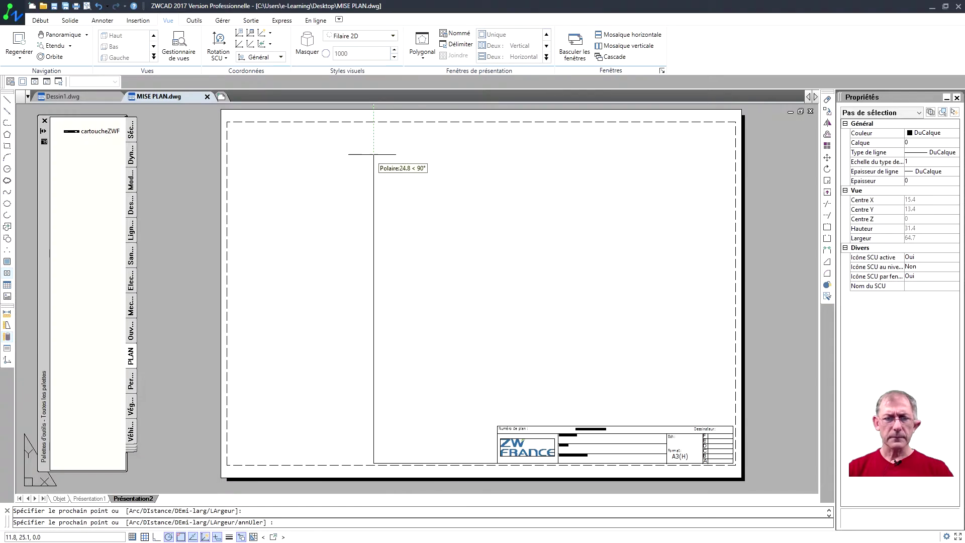
click(374, 123)
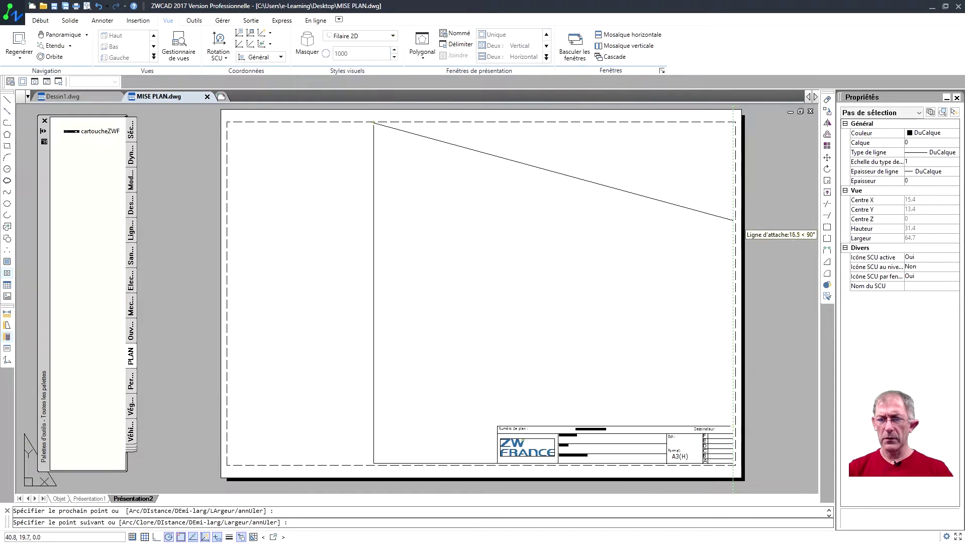
click(732, 123)
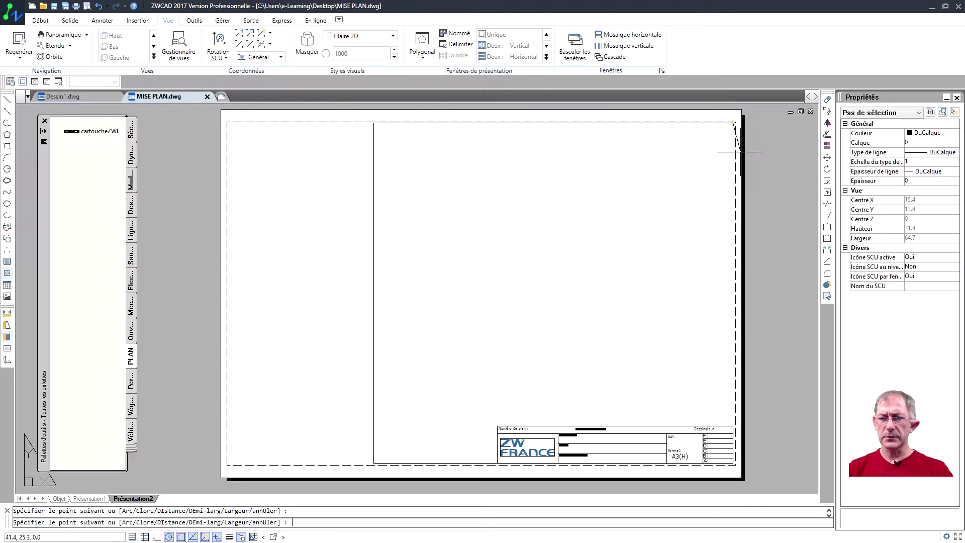
click(732, 425)
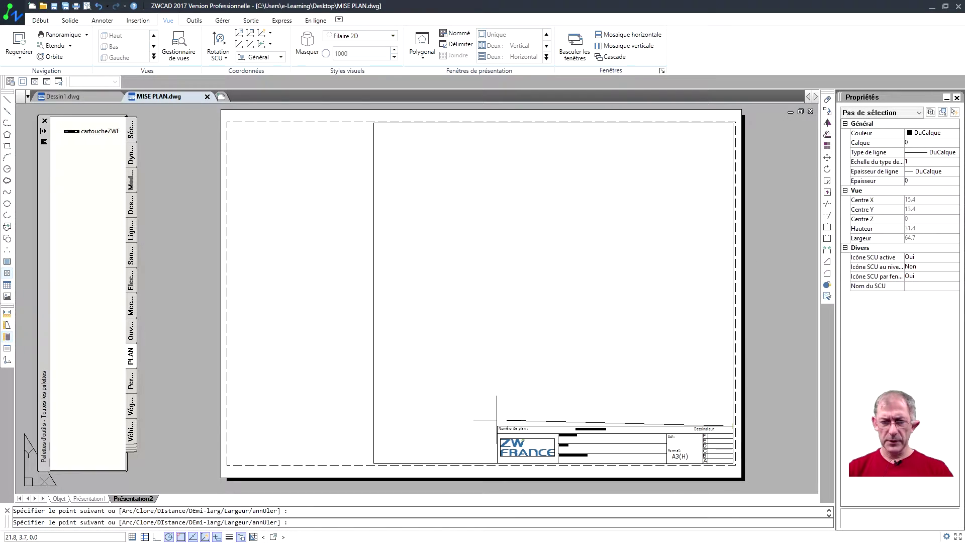
click(497, 462)
key(Return)
Pan the floor plan down inside the main viewport so it clears the title block
double_click(534, 332)
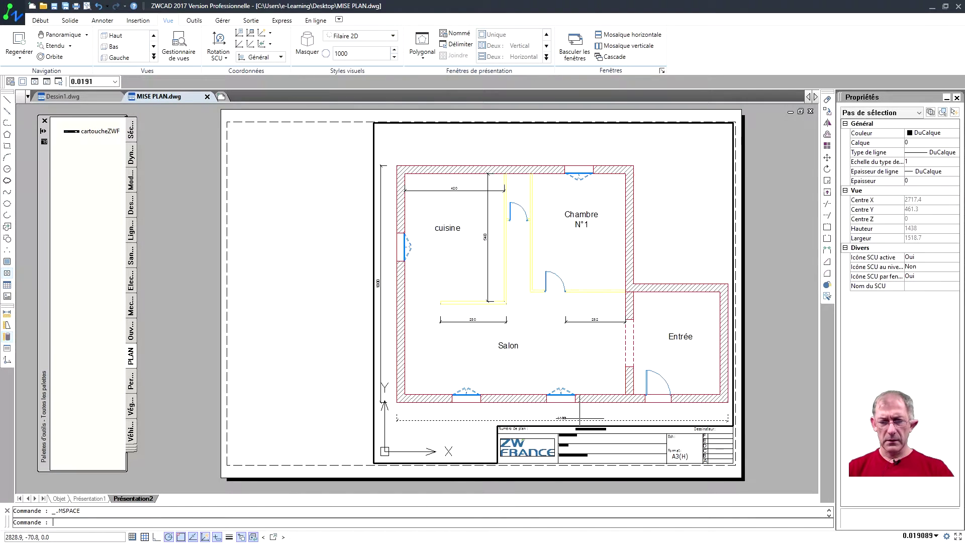
mouse_move(562, 272)
middle_down()
mouse_move(569, 340)
mouse_move(563, 263)
middle_up()
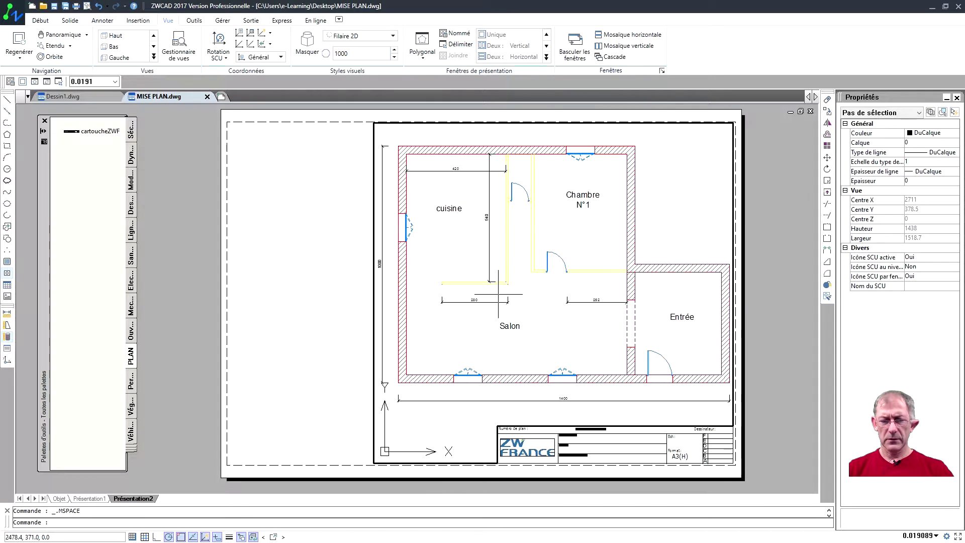
double_click(364, 311)
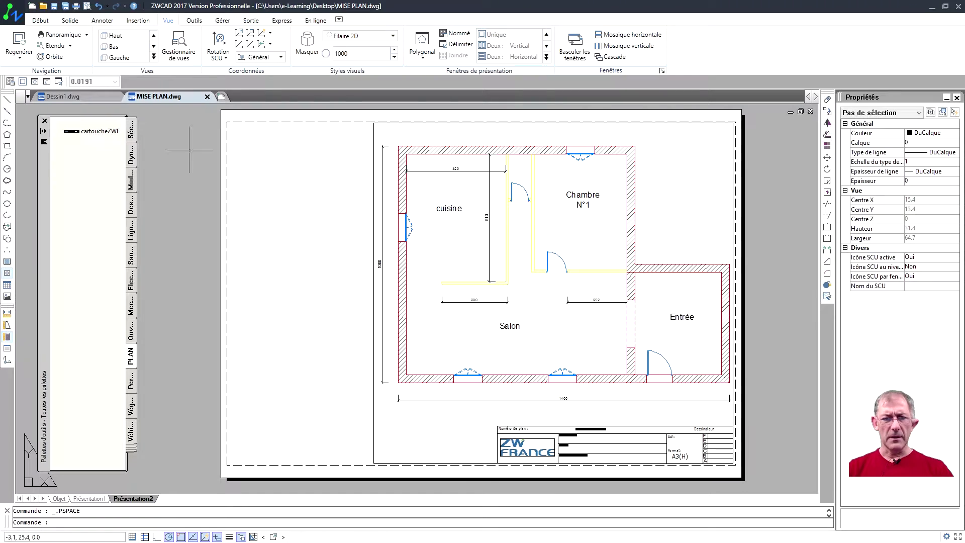
Draw a circle in the blank left area of the sheet
click(428, 56)
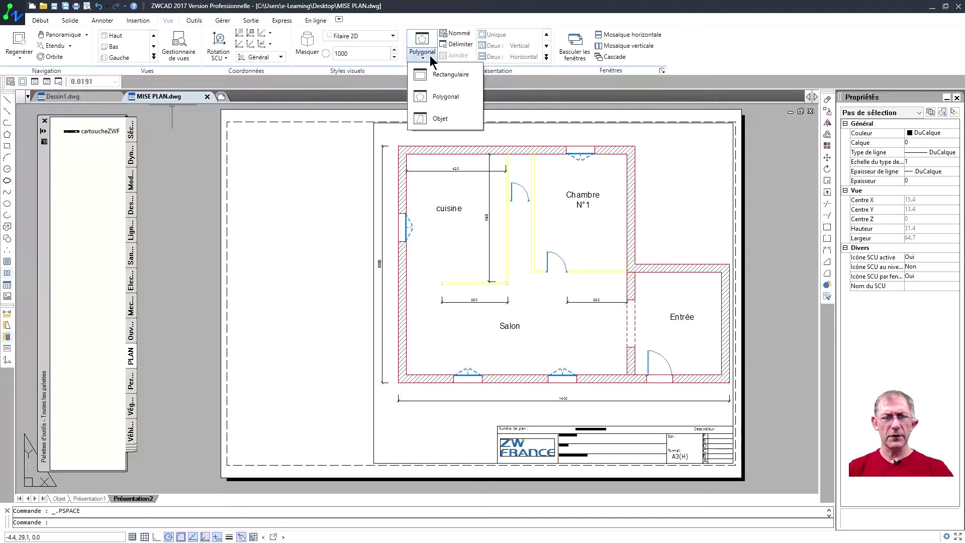
click(47, 20)
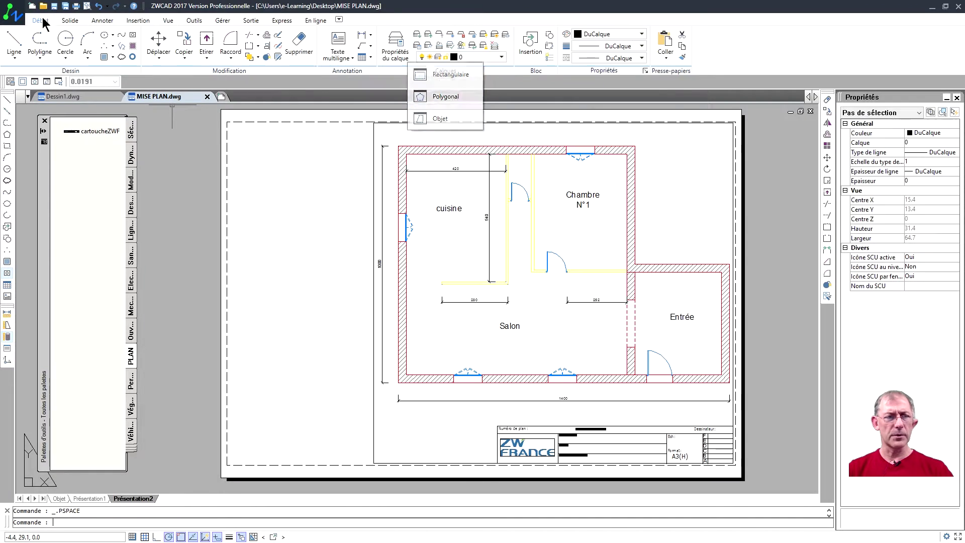
click(64, 44)
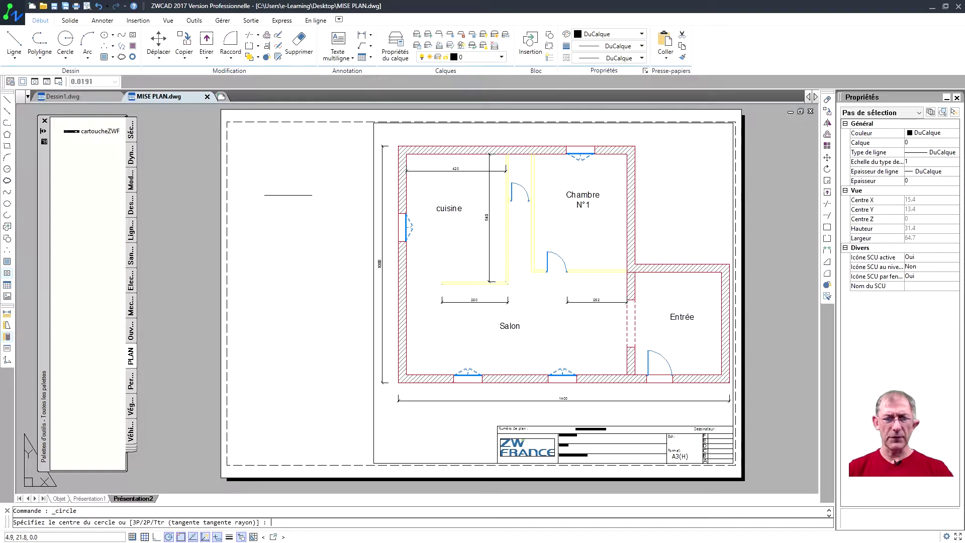
click(289, 202)
click(312, 267)
drag(316, 264, 339, 261)
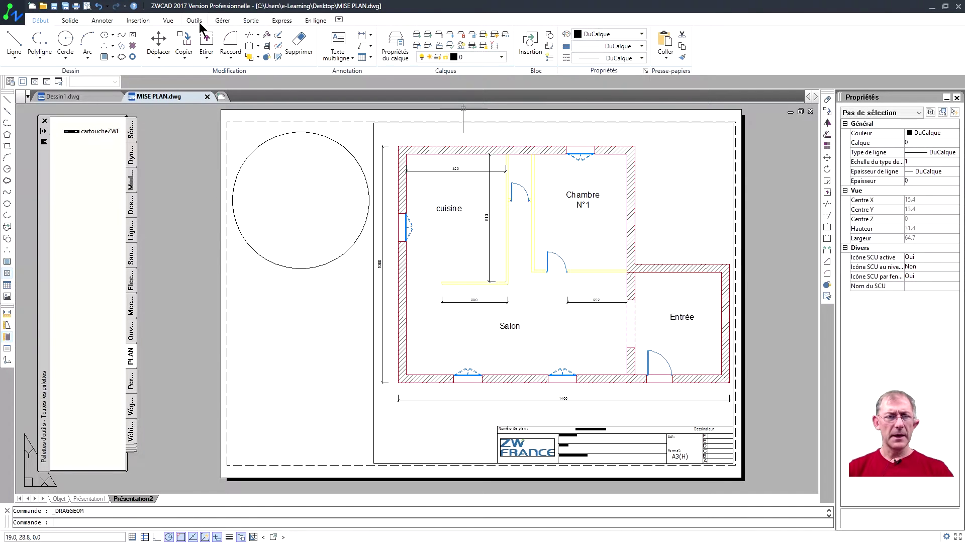
Convert the circle into a viewport with the Object viewport option
click(169, 20)
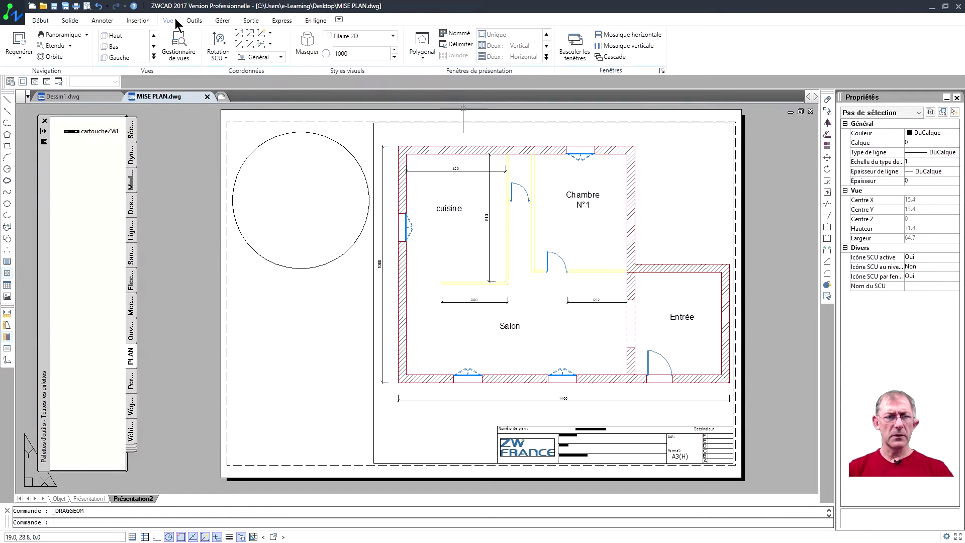
click(422, 55)
click(441, 120)
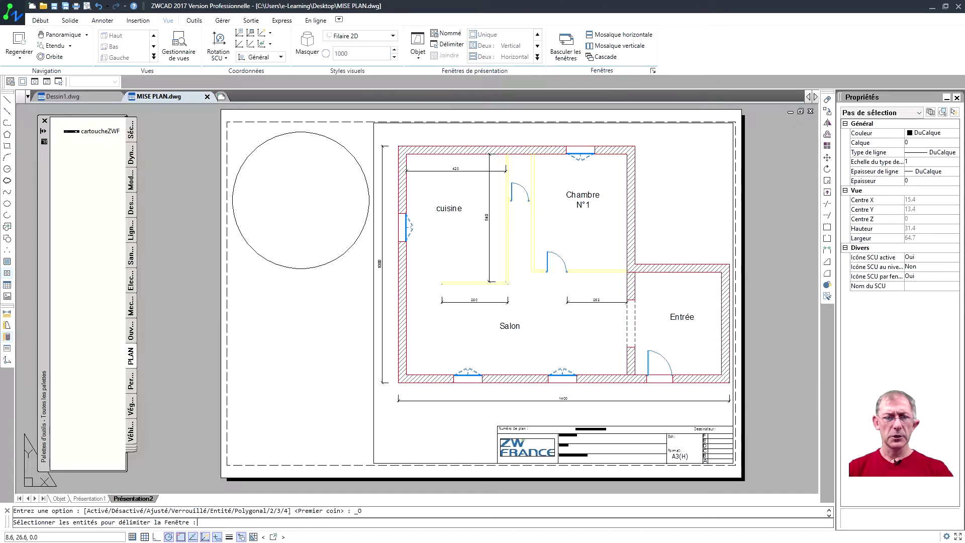
click(334, 141)
key(Return)
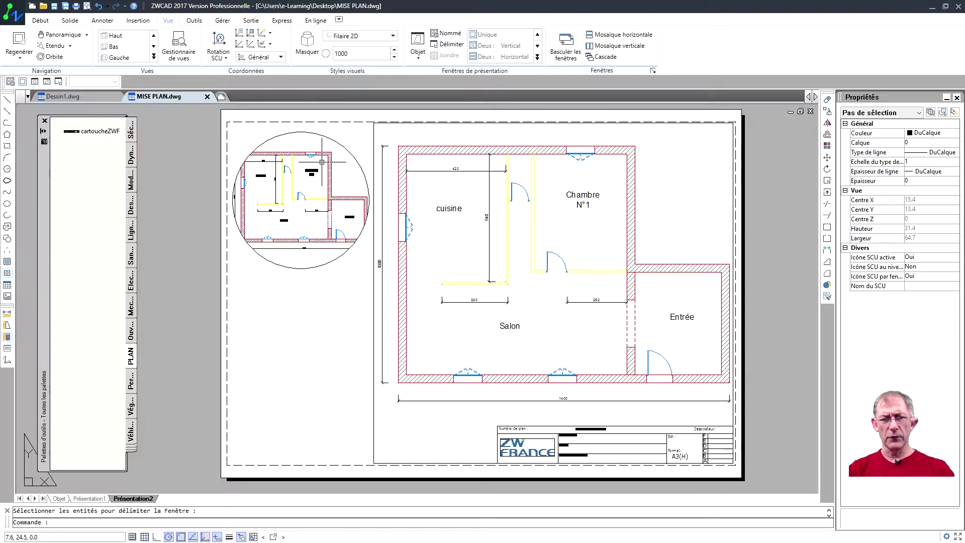
Zoom and pan the circular viewport to a close-up of a wall window
double_click(321, 161)
scroll(301, 174, up, 2)
scroll(301, 173, up, 1)
middle_drag(300, 173, 279, 264)
scroll(307, 208, up, 5)
middle_drag(307, 208, 299, 197)
double_click(301, 305)
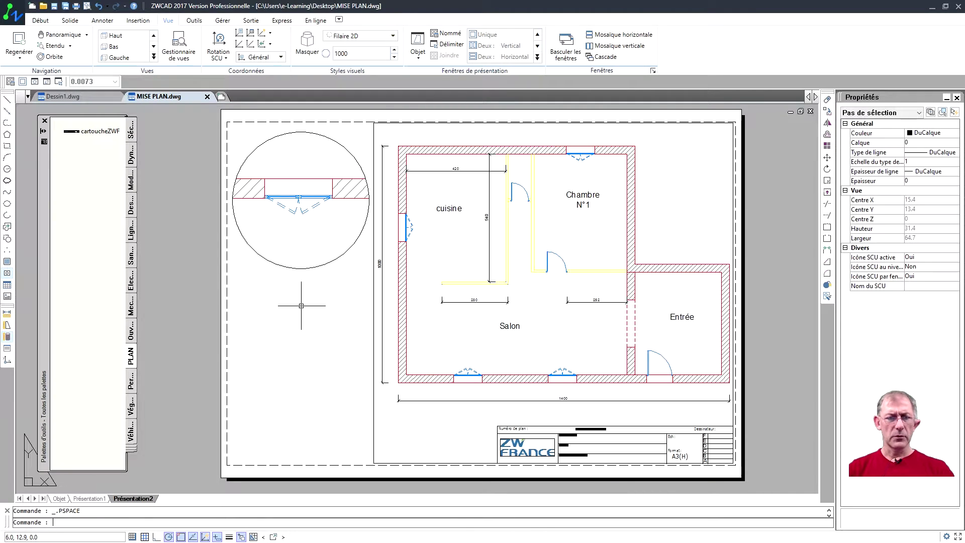
click(417, 54)
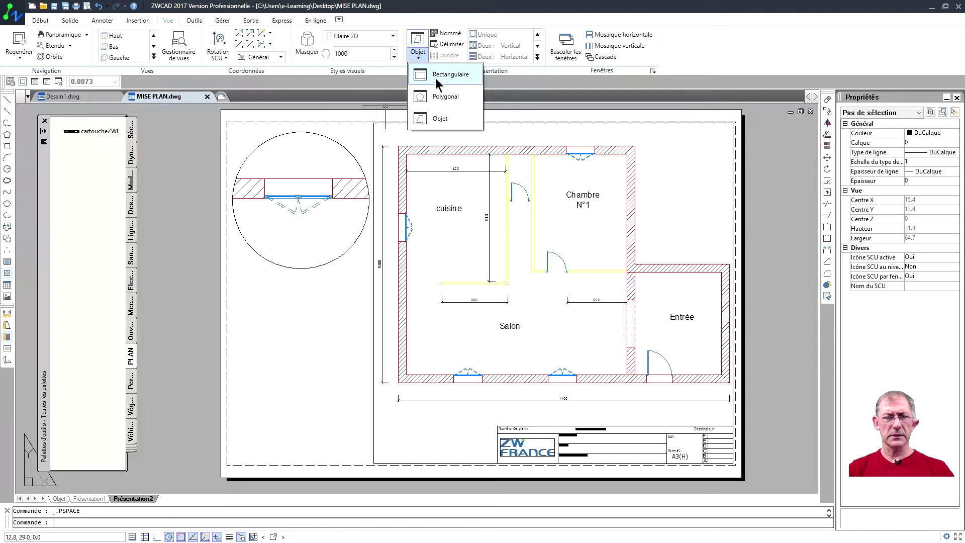
Draw a rectangular viewport at the sheet's lower left
click(436, 75)
click(329, 463)
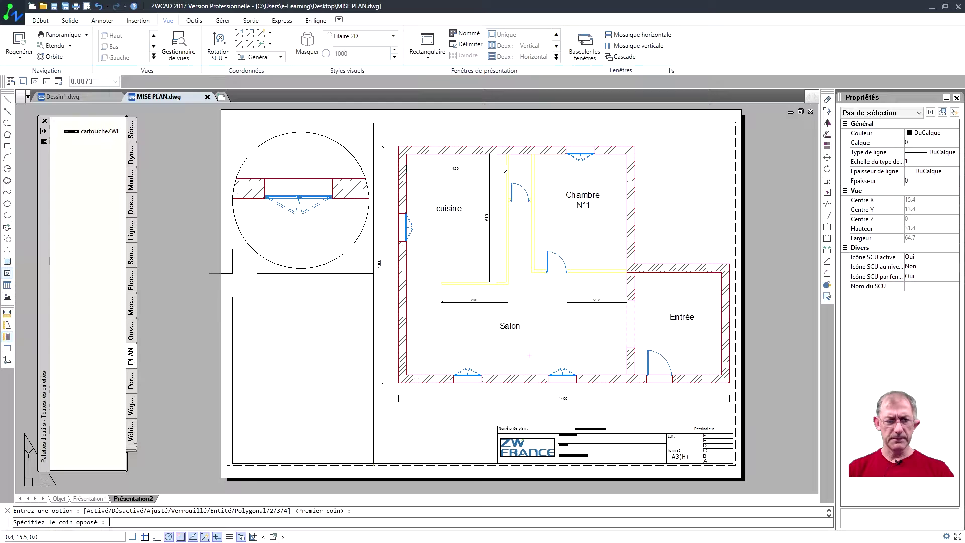
click(227, 272)
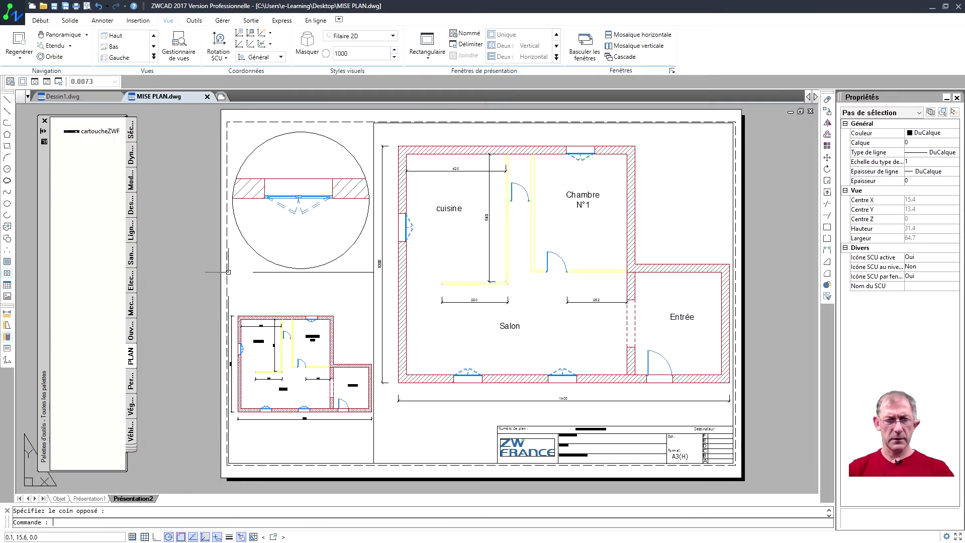
Zoom the lower-left viewport in on a wall section and door
double_click(298, 352)
scroll(298, 349, up, 2)
scroll(299, 346, up, 2)
scroll(299, 342, up, 1)
scroll(299, 342, up, 1)
scroll(297, 332, up, 1)
scroll(296, 325, up, 1)
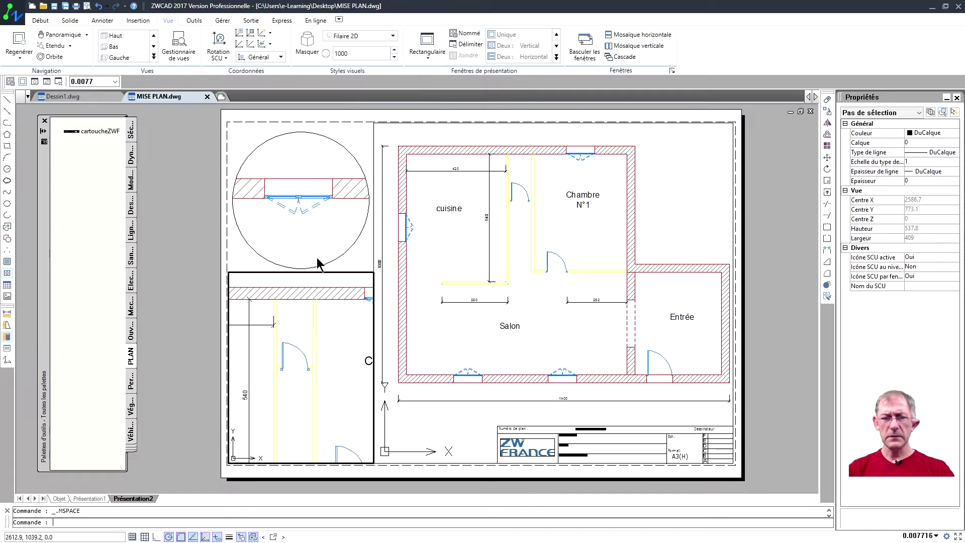
double_click(225, 243)
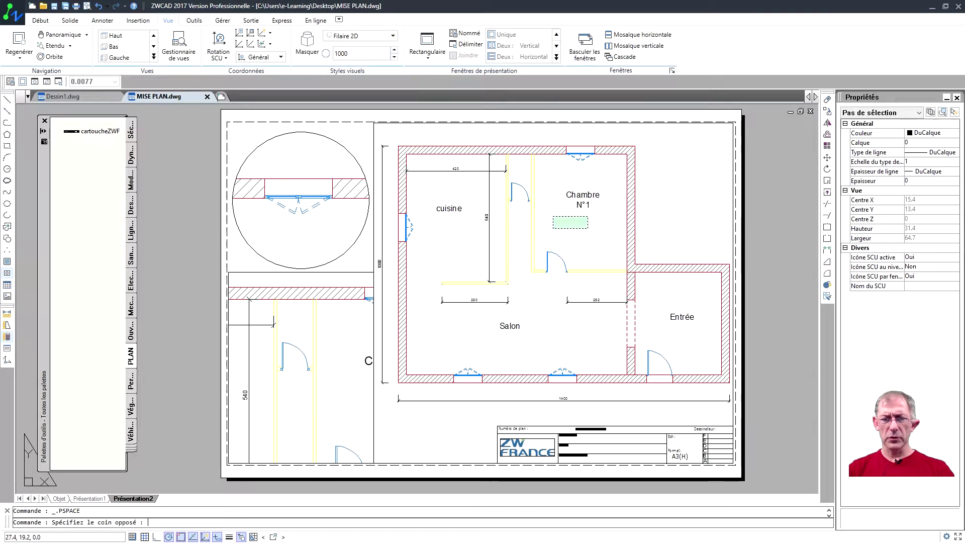
double_click(563, 222)
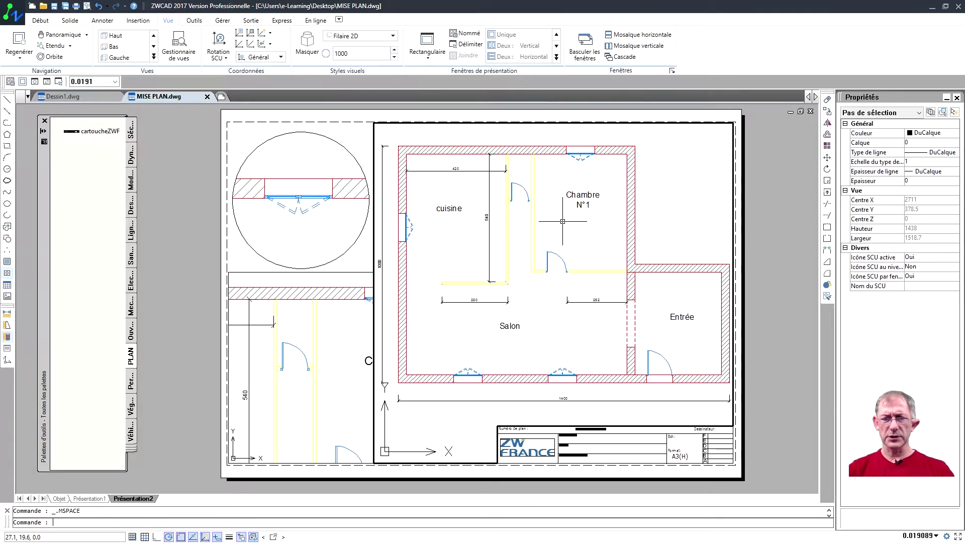
Set the main floor-plan viewport scale to 1:75
double_click(760, 259)
double_click(667, 240)
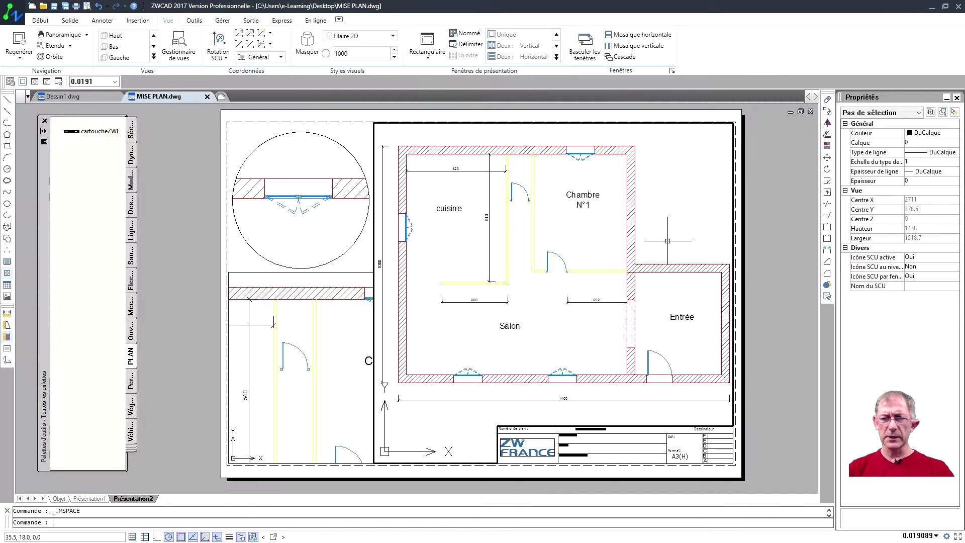
click(936, 535)
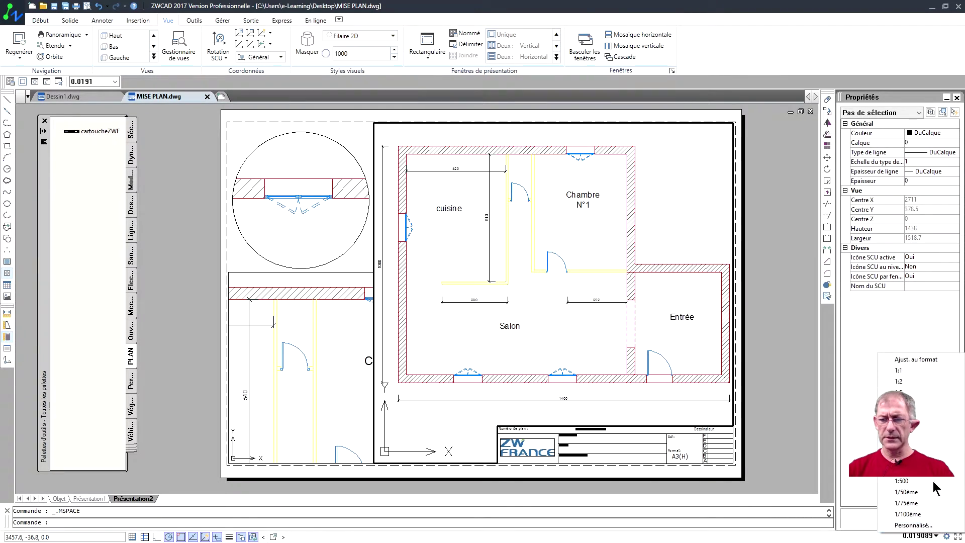
click(808, 394)
click(115, 81)
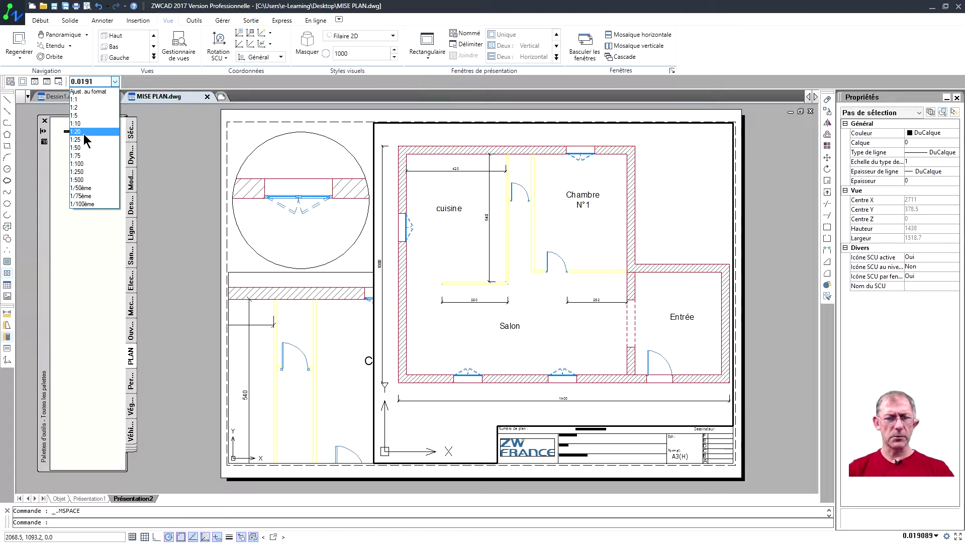
click(82, 149)
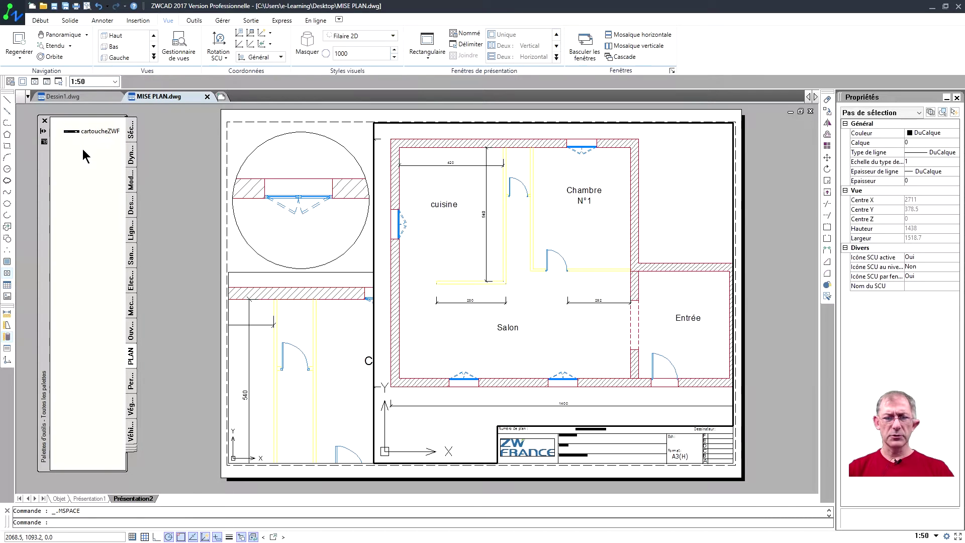
click(114, 81)
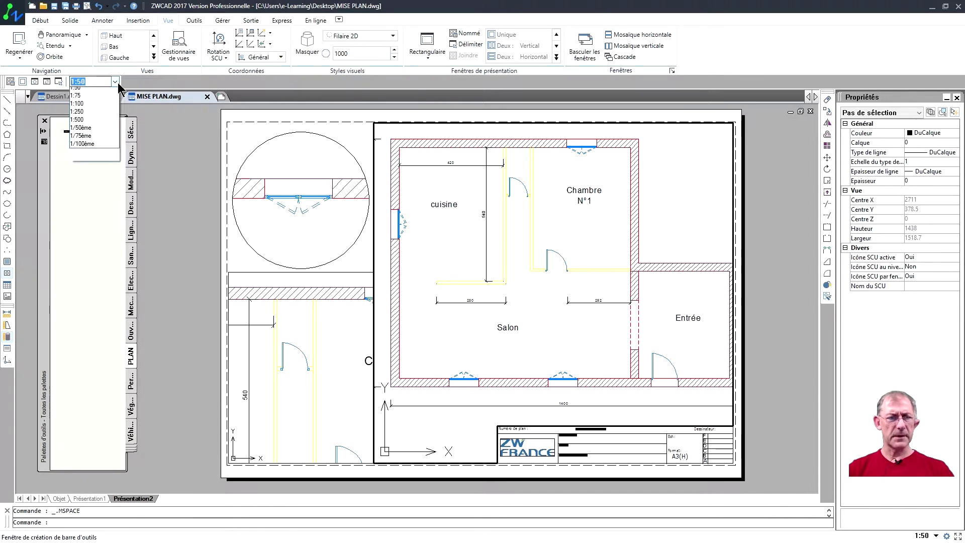
click(89, 162)
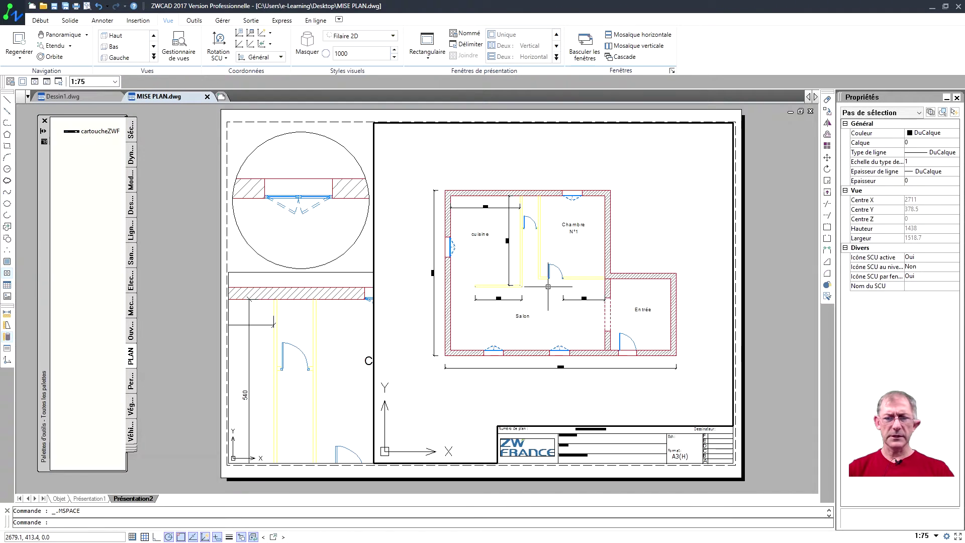
Set the circular detail viewport scale to 1:25
click(277, 170)
click(115, 81)
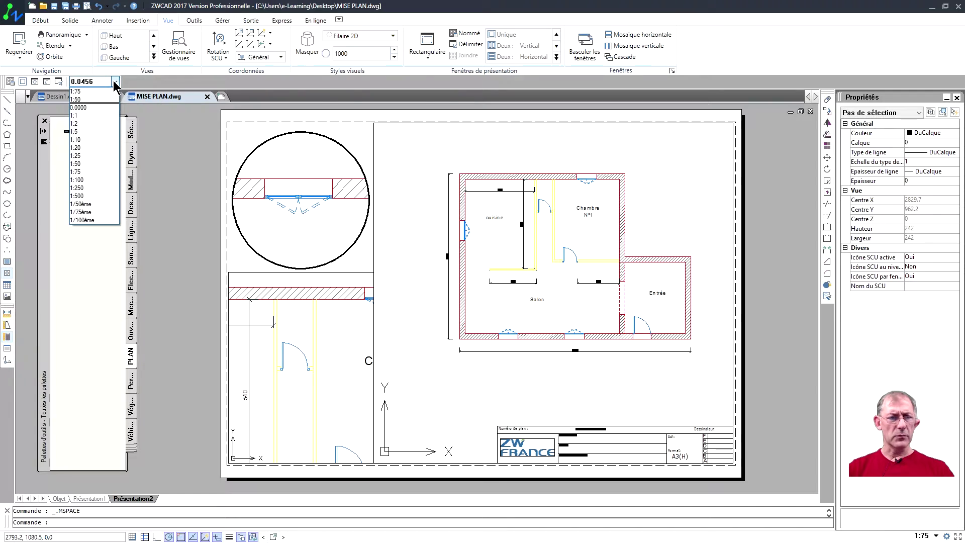
click(80, 156)
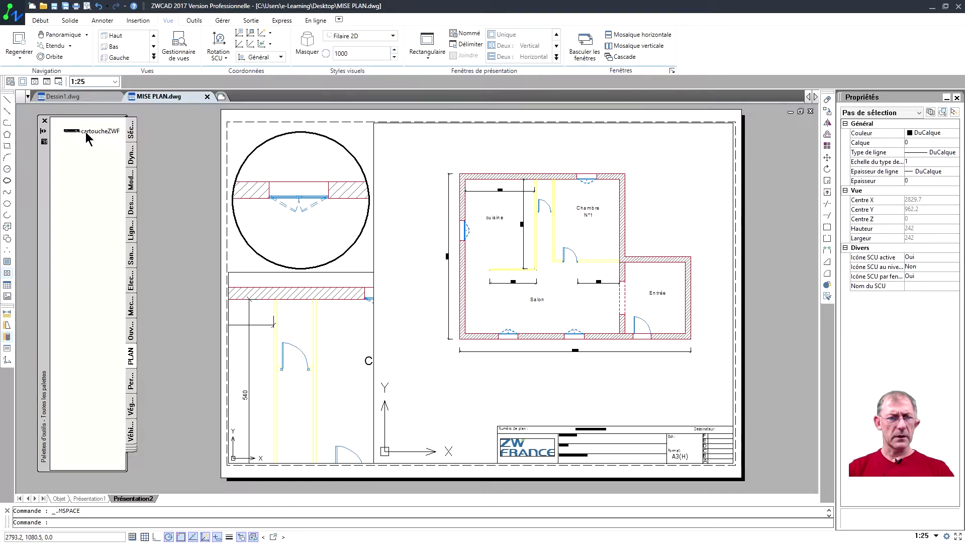
click(114, 82)
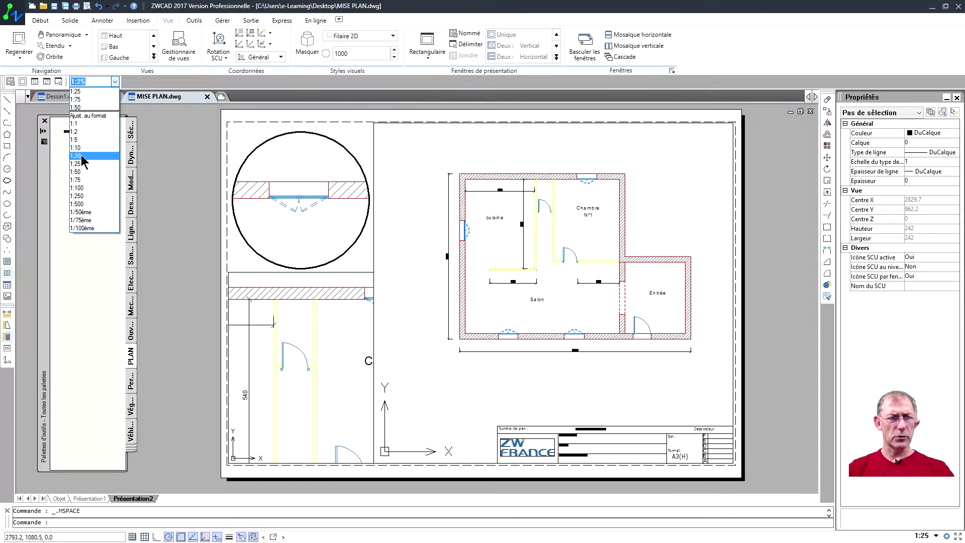
click(81, 154)
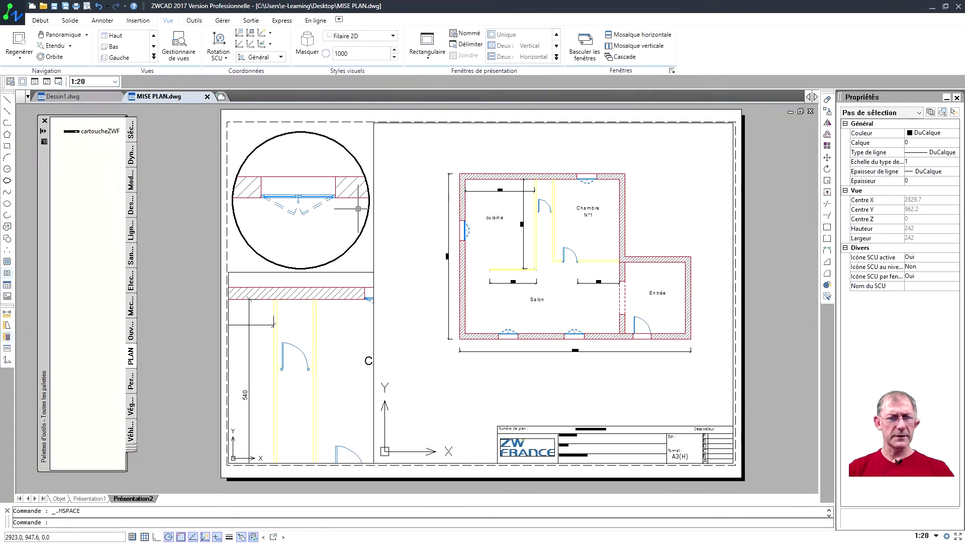
click(117, 83)
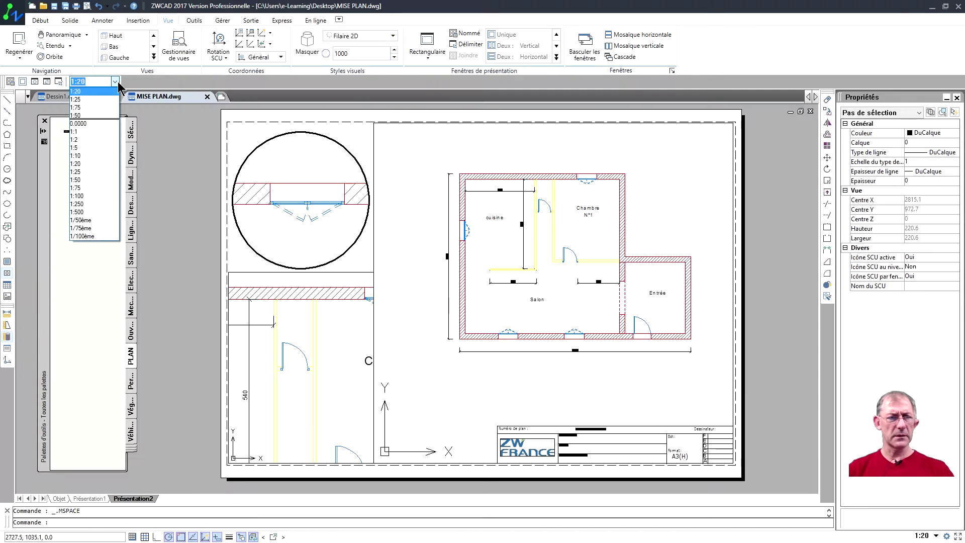
click(308, 336)
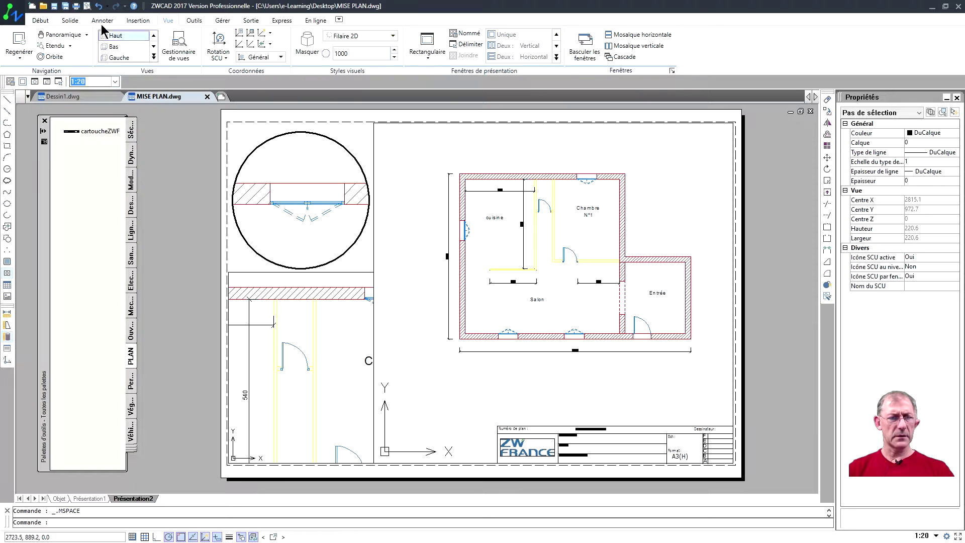
click(115, 81)
click(84, 177)
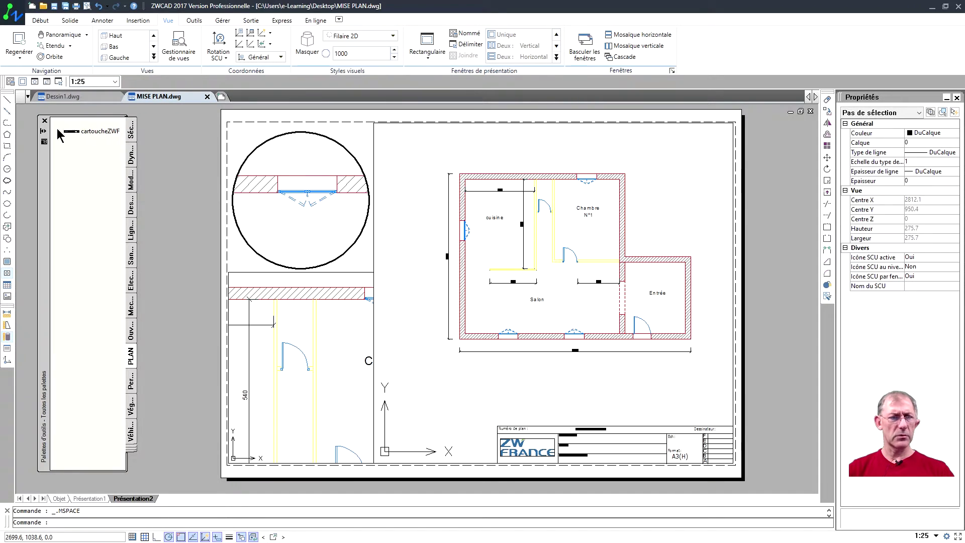
Scale the lower-left detail viewport to 1:20 and centre the wall and door in it
click(295, 335)
click(115, 81)
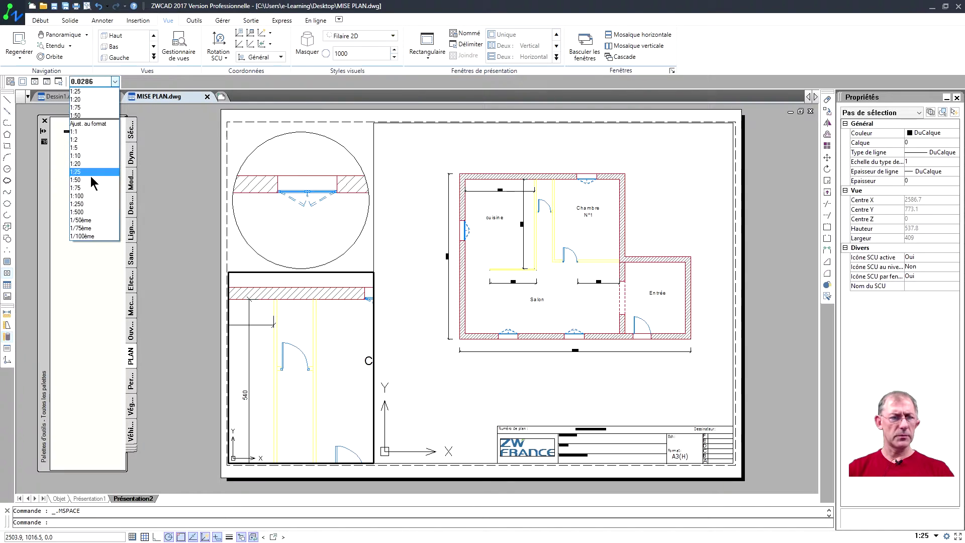
click(86, 163)
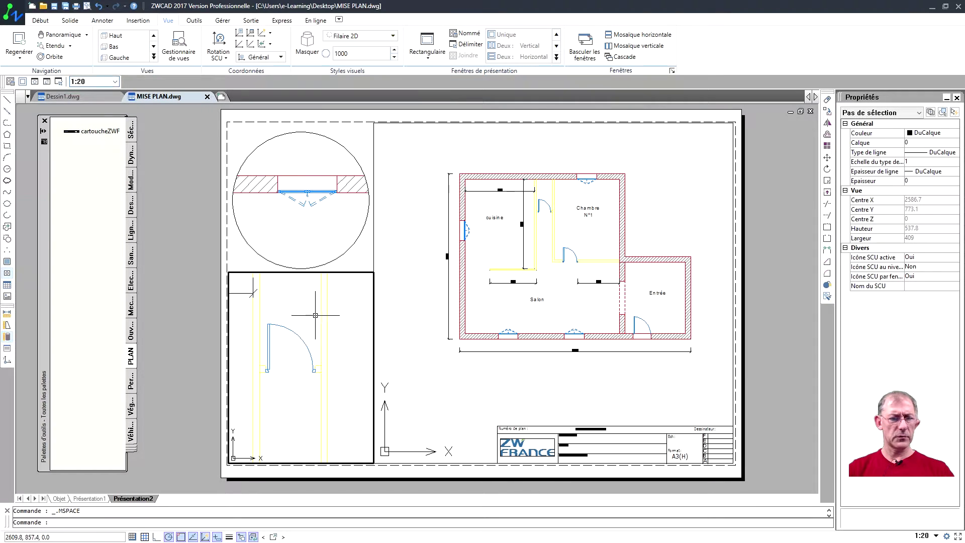
mouse_move(333, 372)
middle_down()
mouse_move(322, 341)
mouse_move(323, 358)
middle_up()
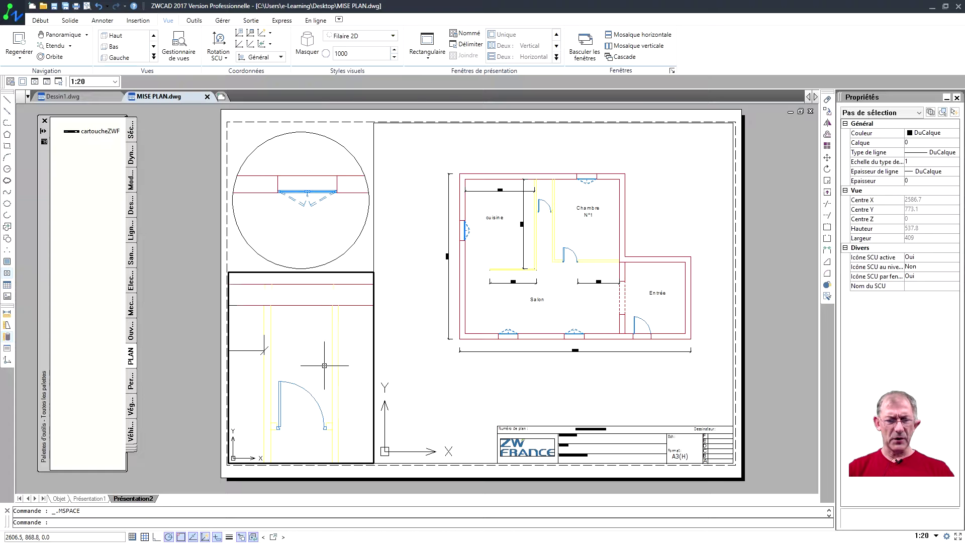
Select all three viewports and set Affichage verrouillé to Oui in Properties
double_click(215, 251)
click(339, 257)
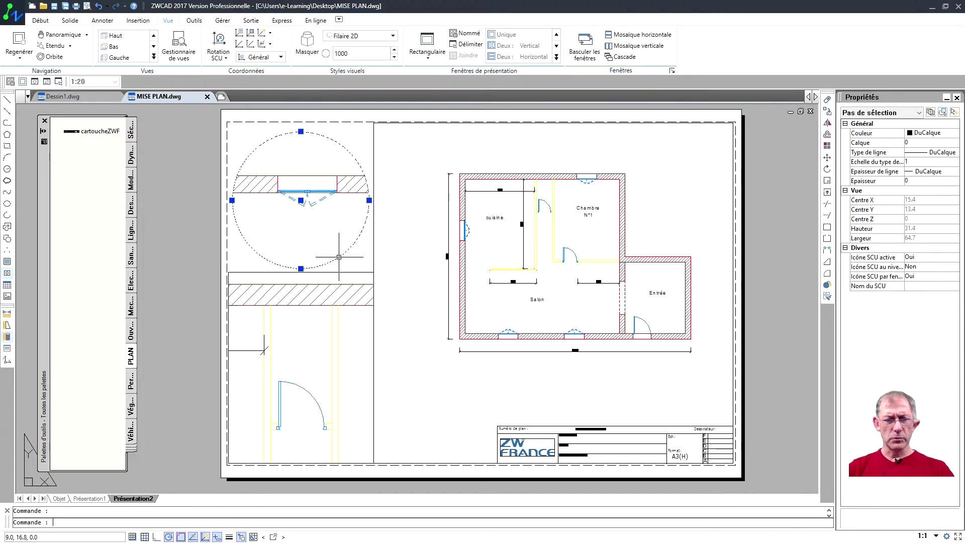
click(373, 255)
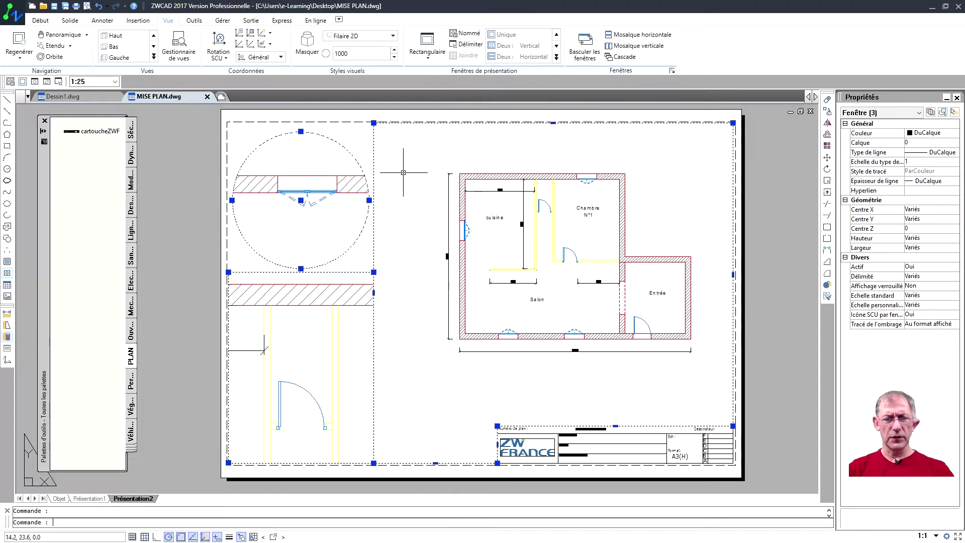
click(922, 285)
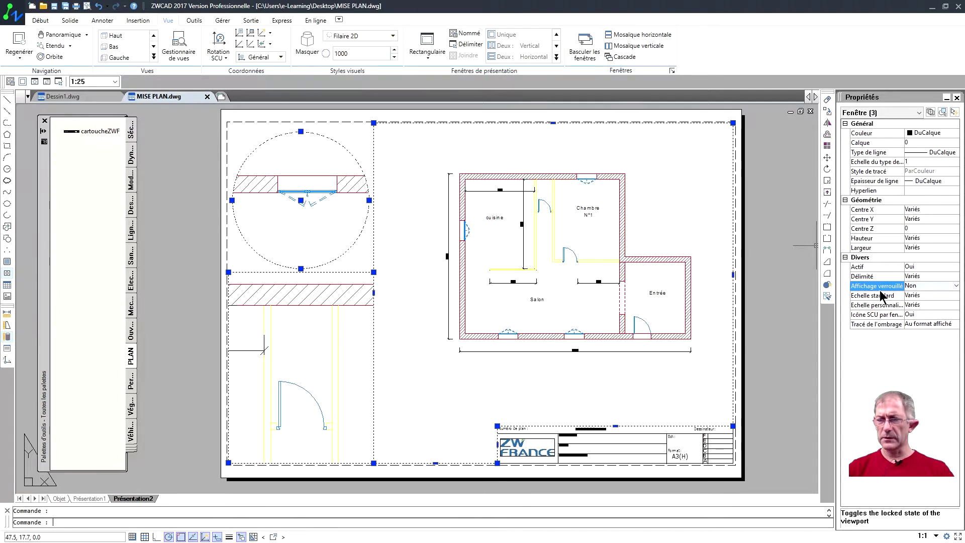
click(919, 287)
click(910, 301)
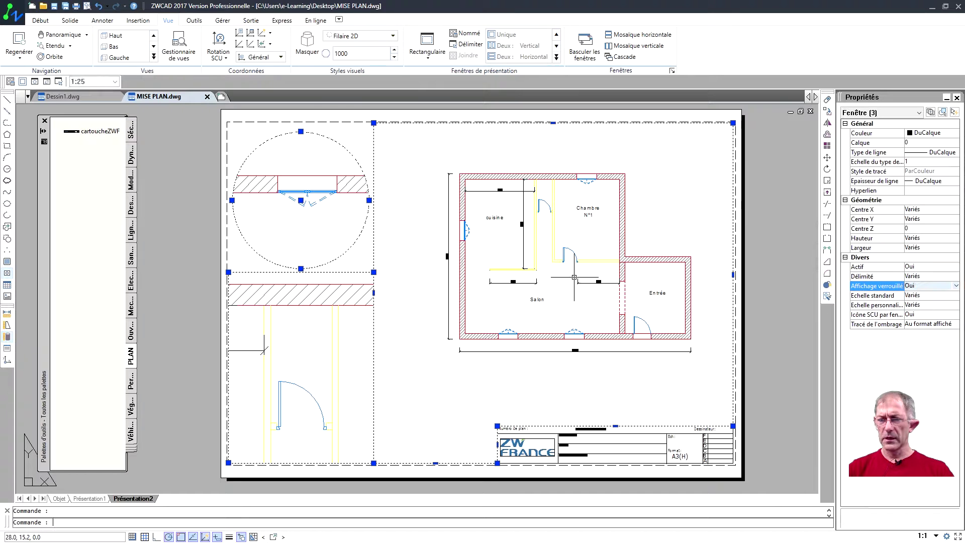
double_click(583, 245)
Check the circular and lower viewports, then return to paper space and recentre the sheet
click(257, 222)
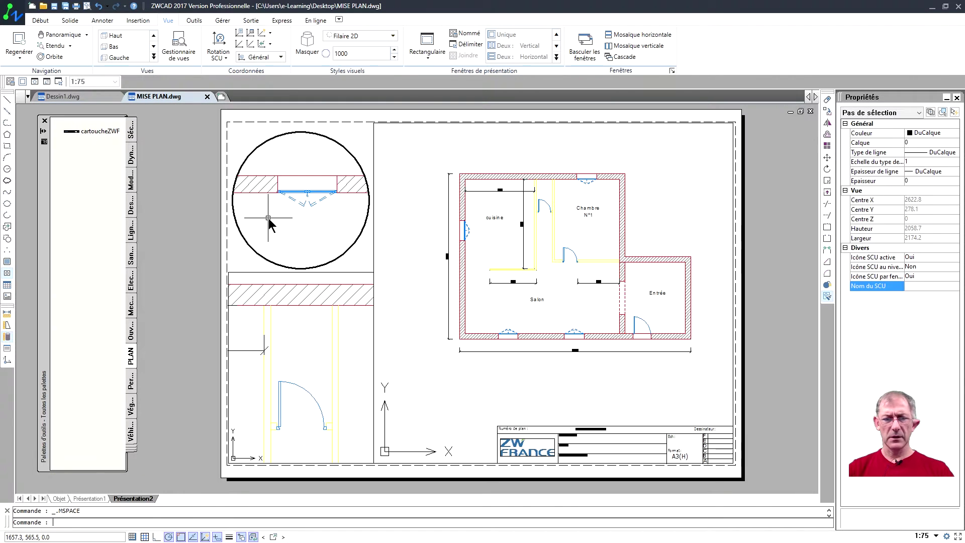
scroll(276, 216, up, 3)
scroll(350, 401, down, 2)
click(334, 366)
scroll(336, 352, down, 3)
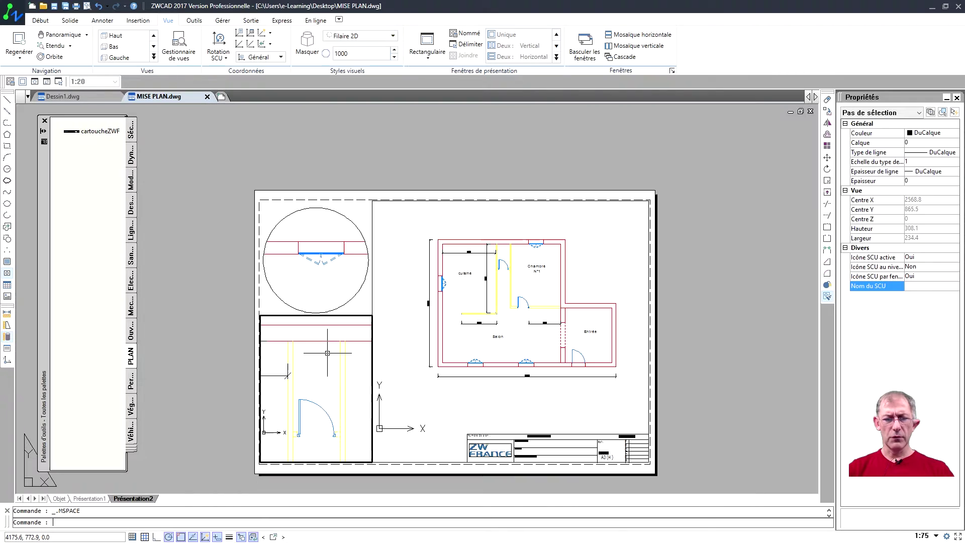
scroll(338, 340, up, 1)
middle_drag(338, 340, 327, 333)
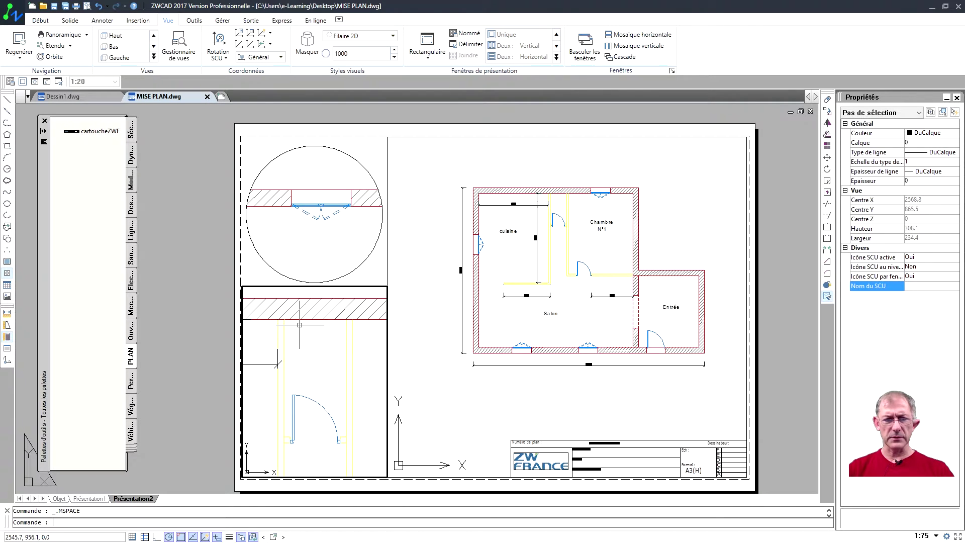
double_click(210, 294)
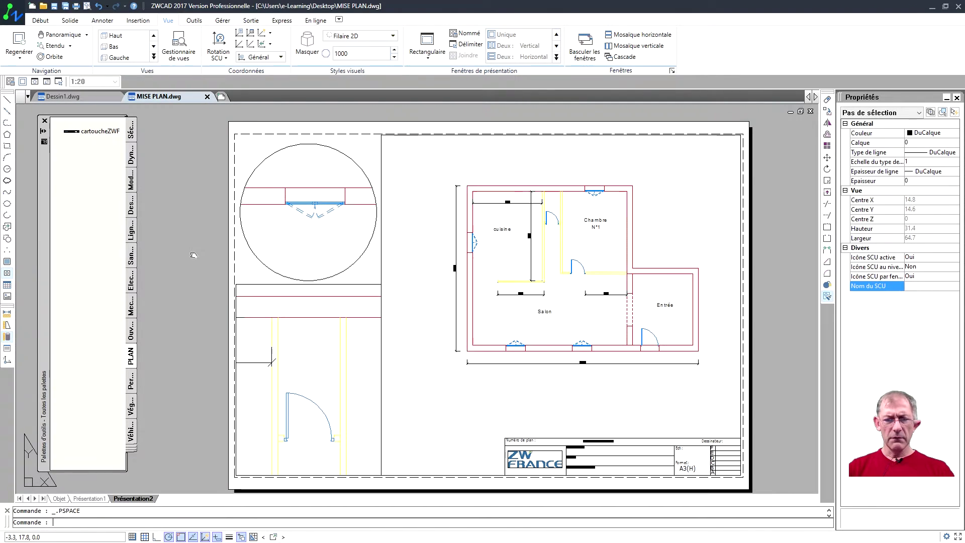
middle_drag(200, 257, 199, 247)
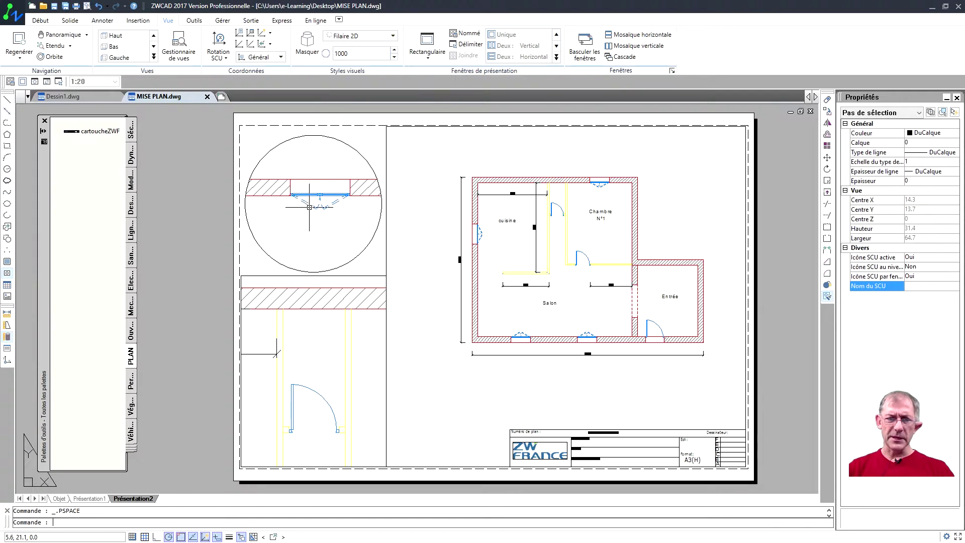
Switch into the circular detail viewport's model space
click(340, 201)
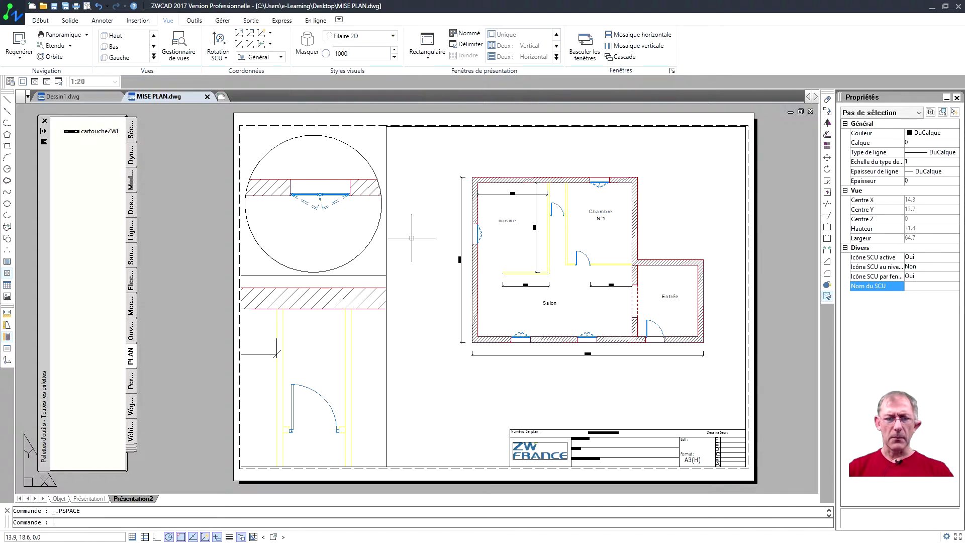
click(326, 220)
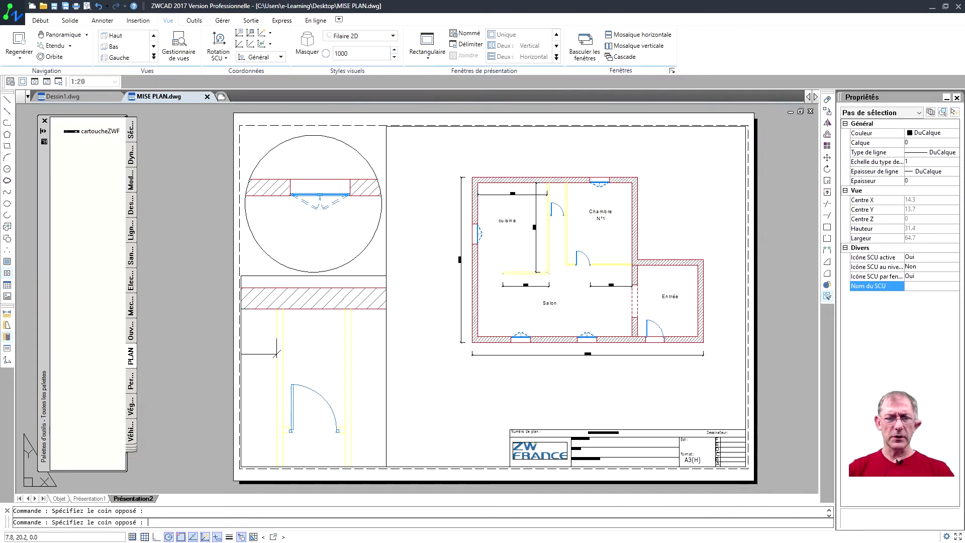
double_click(326, 220)
click(41, 20)
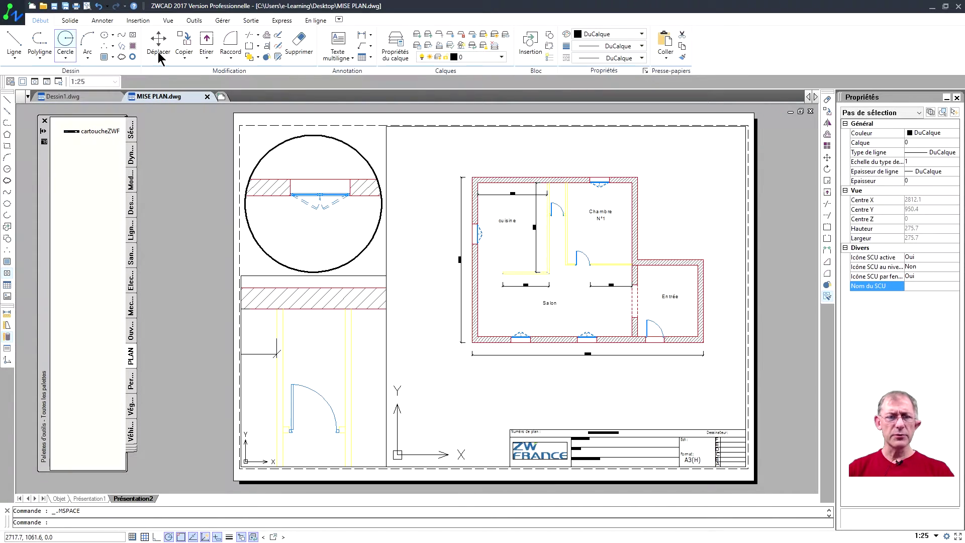
Freeze layer zw-menuiserie in the circular detail viewport with LAYFRZ
click(450, 35)
click(336, 204)
key(Return)
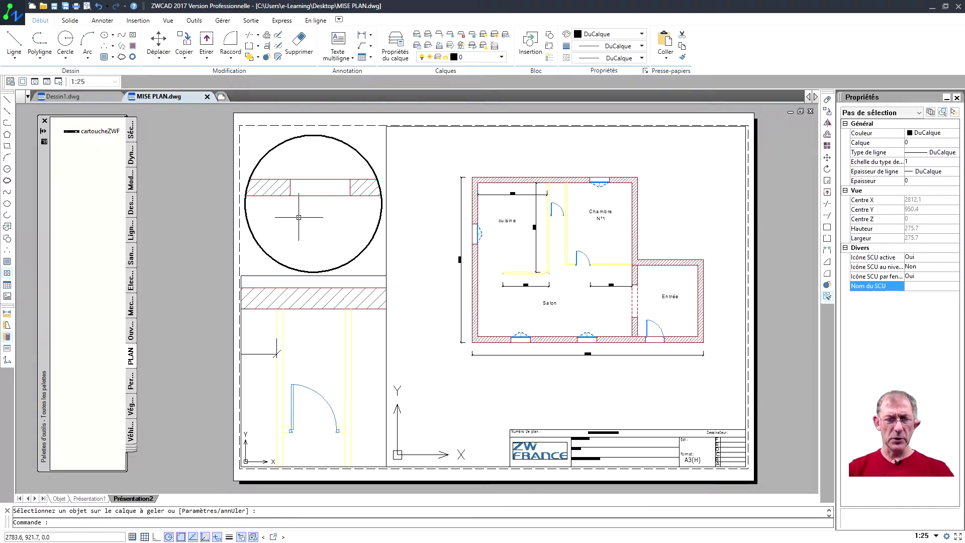
Freeze zw-cotations in the lower detail viewport only, then return to paper space
click(316, 339)
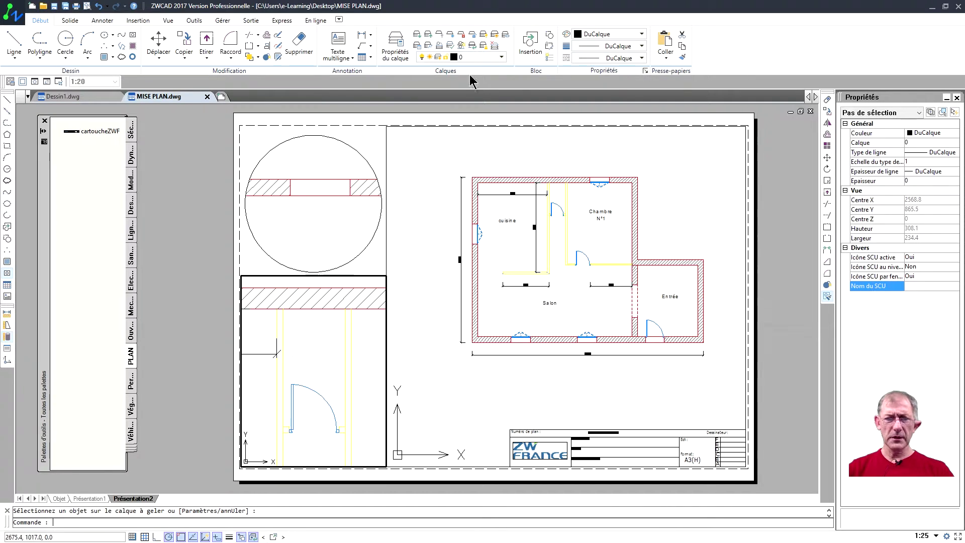
click(502, 57)
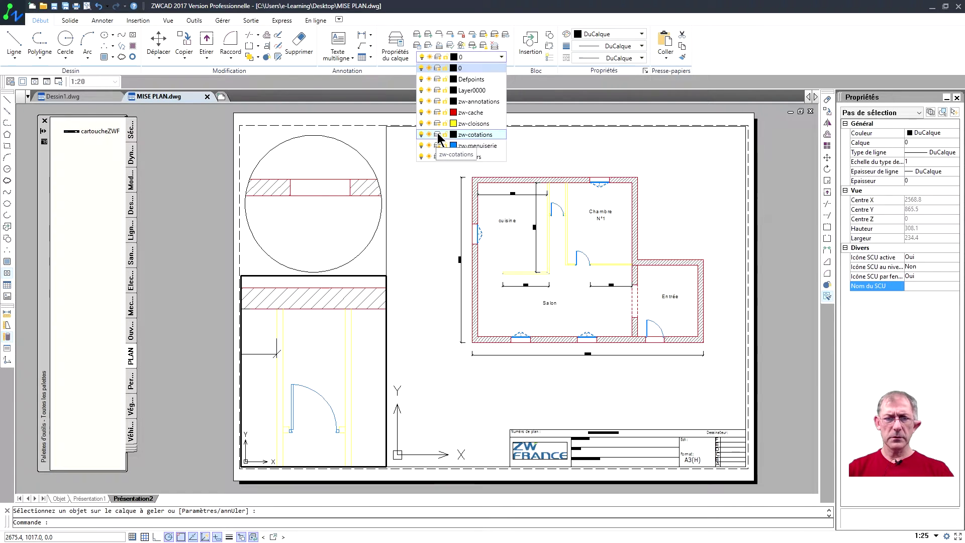
click(437, 135)
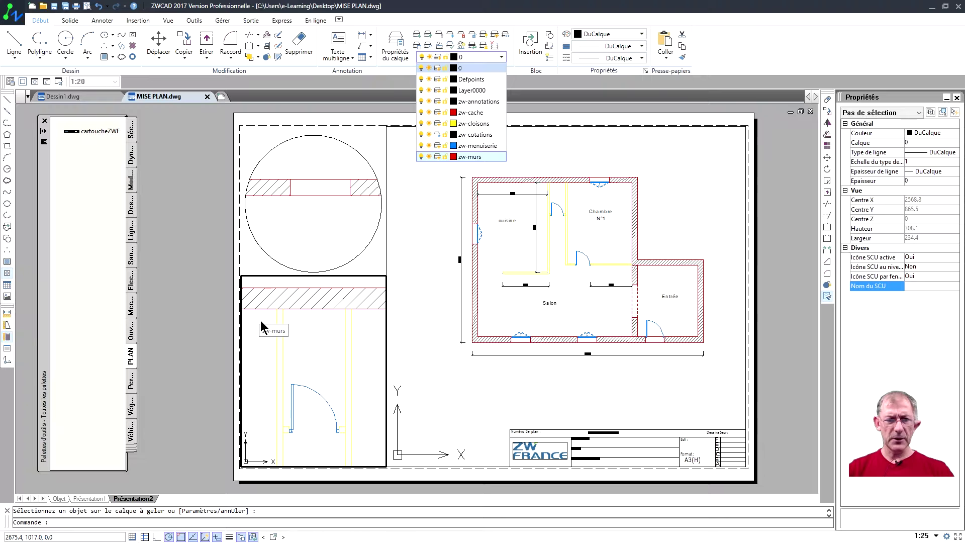
click(247, 259)
double_click(247, 259)
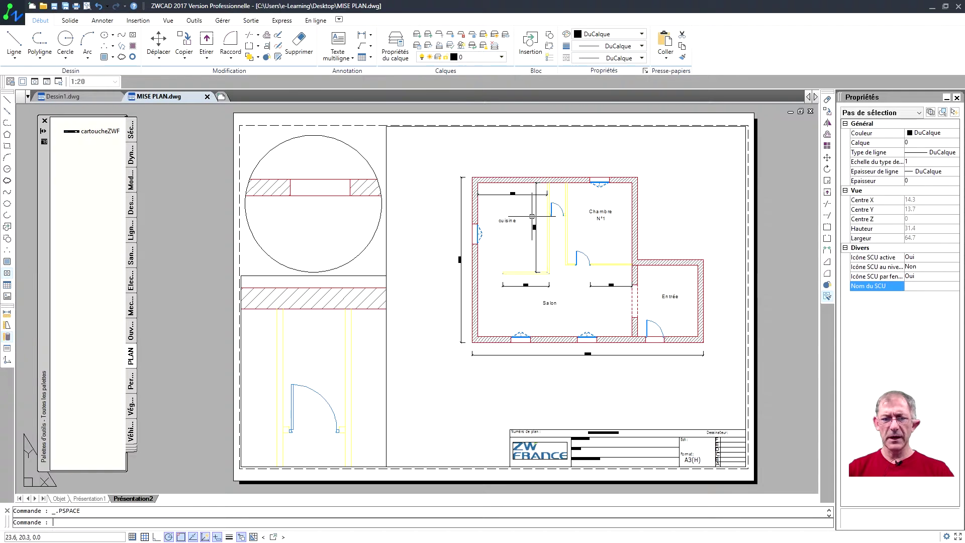
Review the viewports' layer lists, glance at the Model tab, and return to Présentation2
click(333, 231)
click(472, 55)
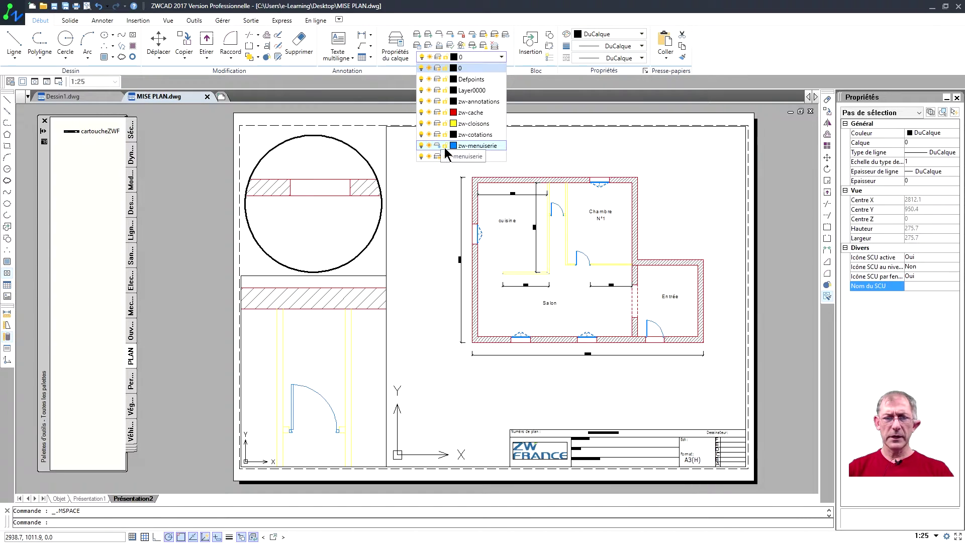
click(306, 346)
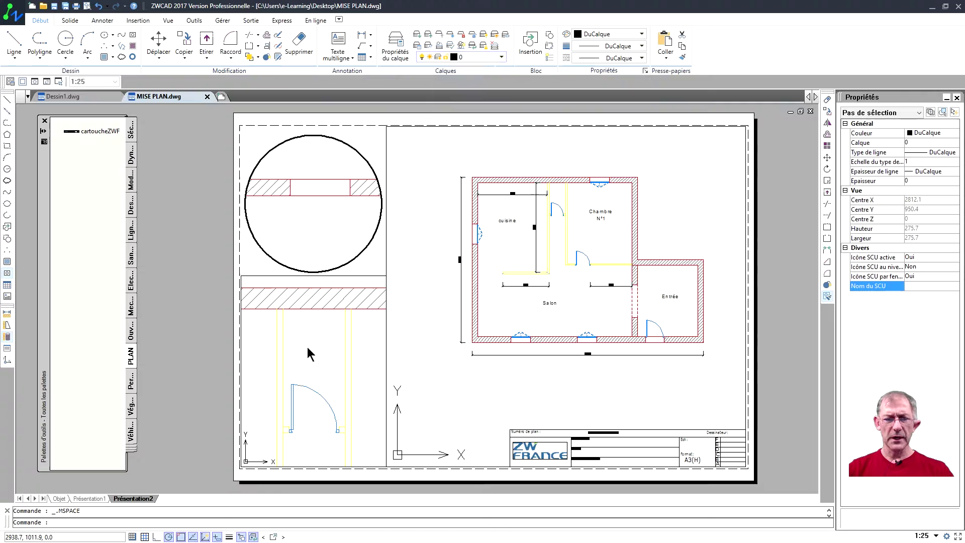
click(331, 321)
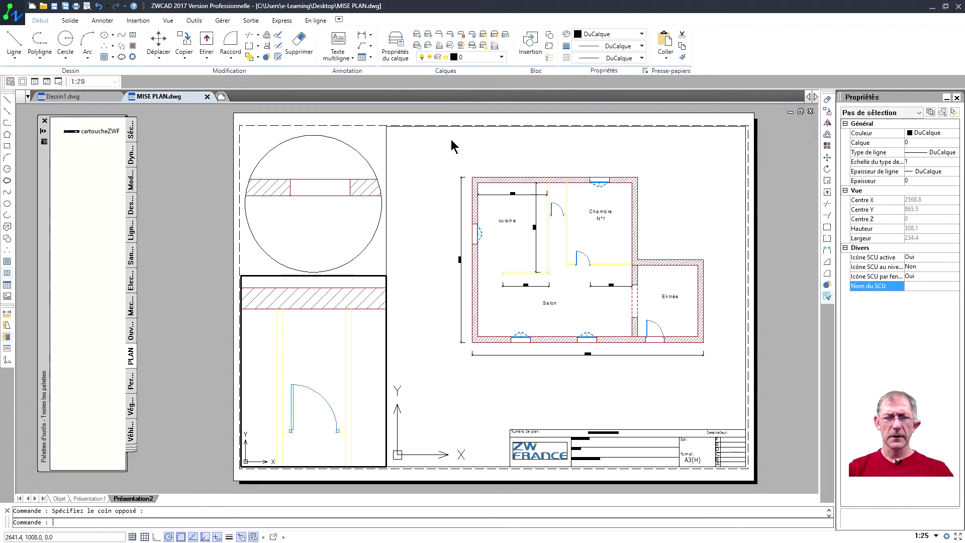
click(480, 58)
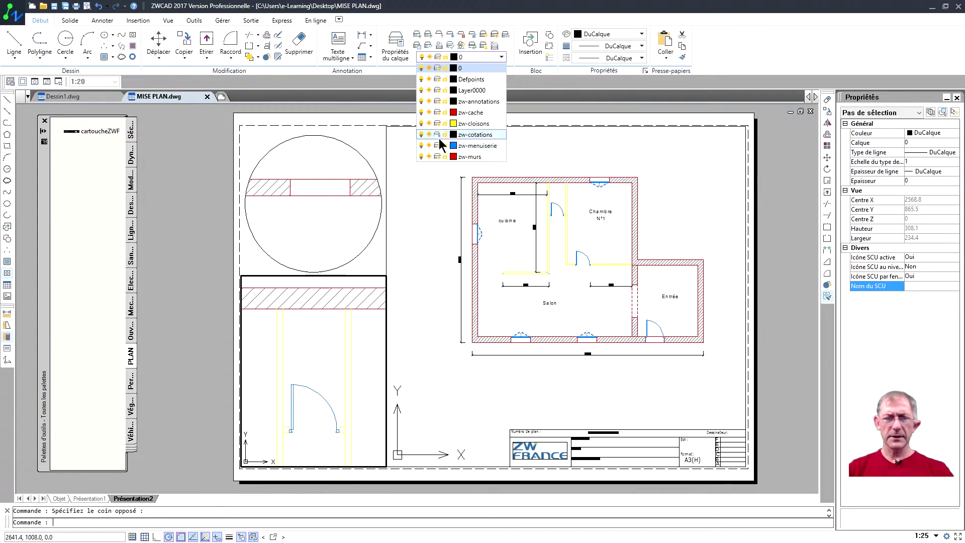
click(223, 211)
double_click(217, 208)
middle_drag(253, 228, 264, 214)
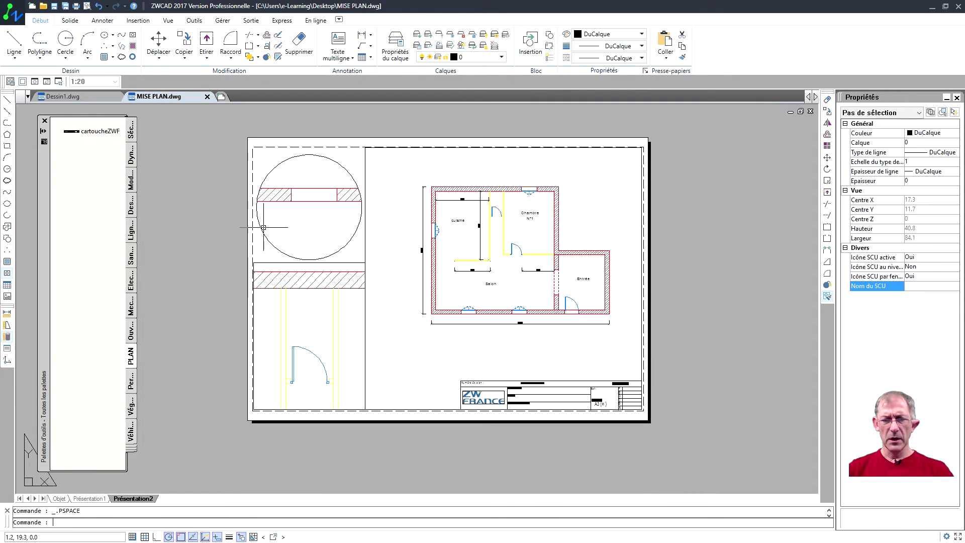
scroll(257, 264, up, 1)
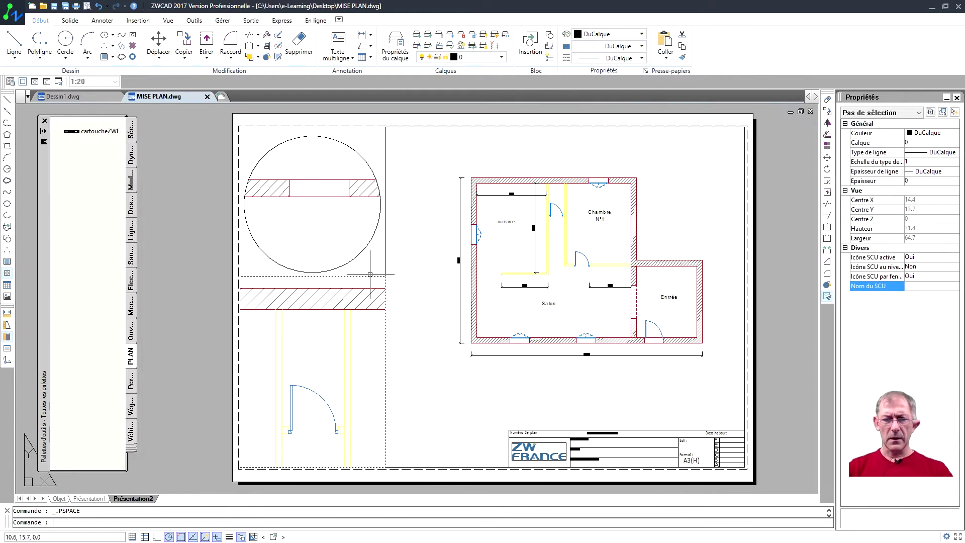
click(59, 498)
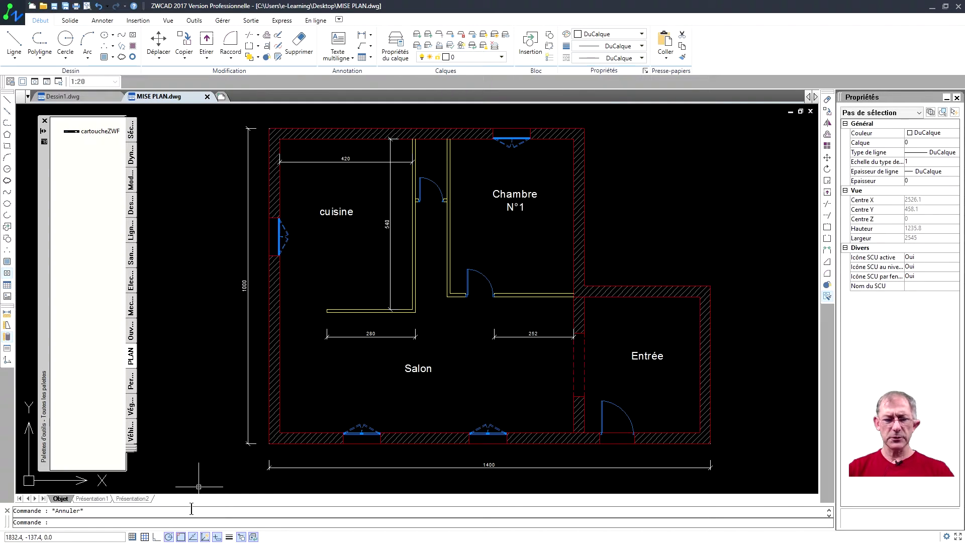
click(140, 497)
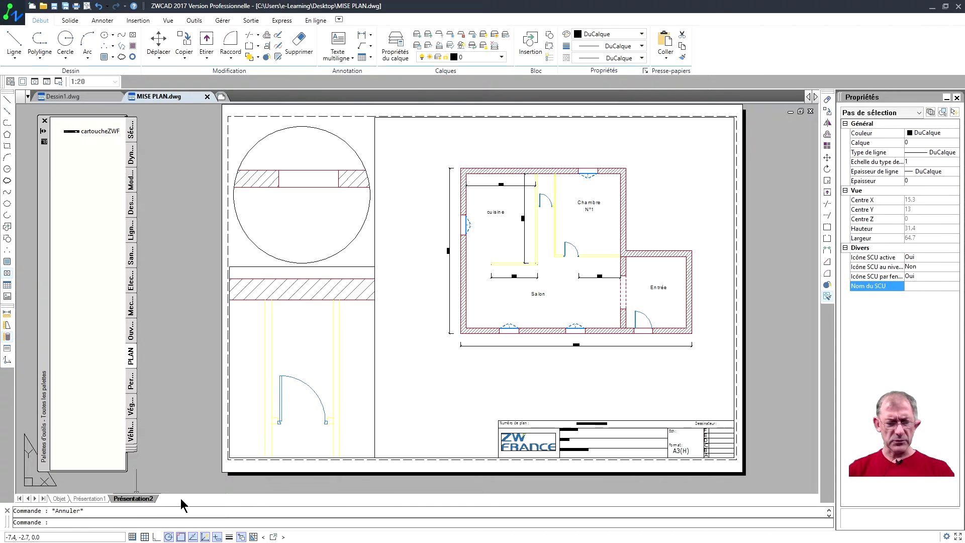
middle_drag(443, 409, 431, 415)
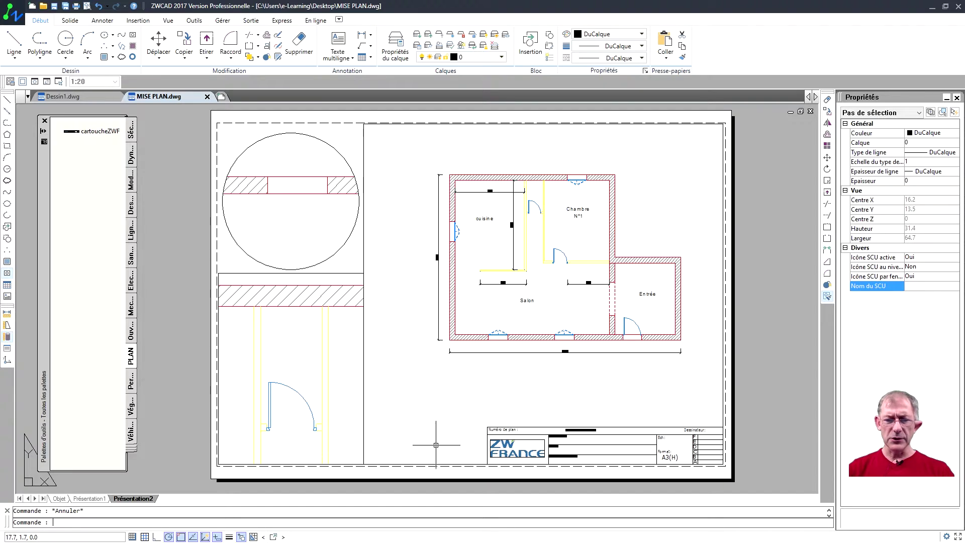
Start the CHAMP field command and choose category Autre with VariableSystème
text(PL)
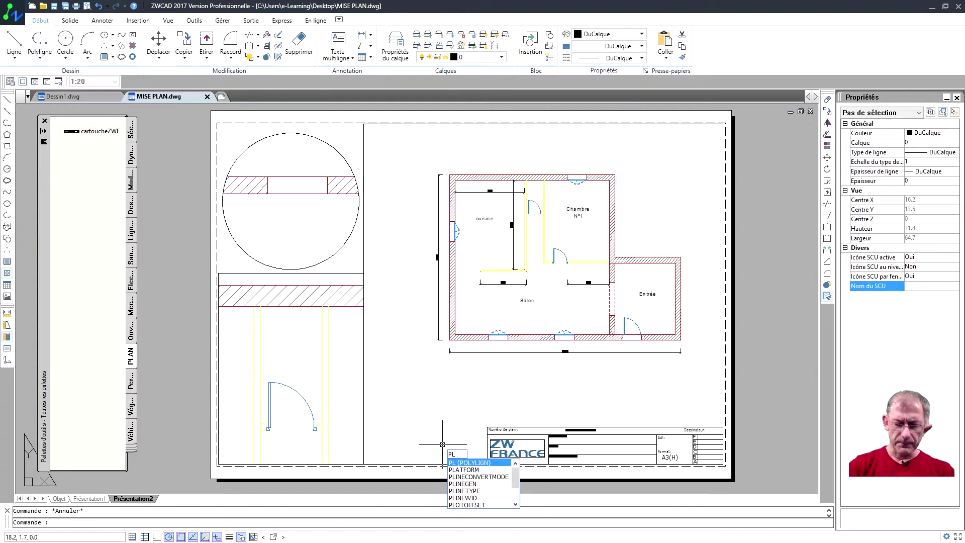
key(BackSpace)
key(BackSpace)
text(CH)
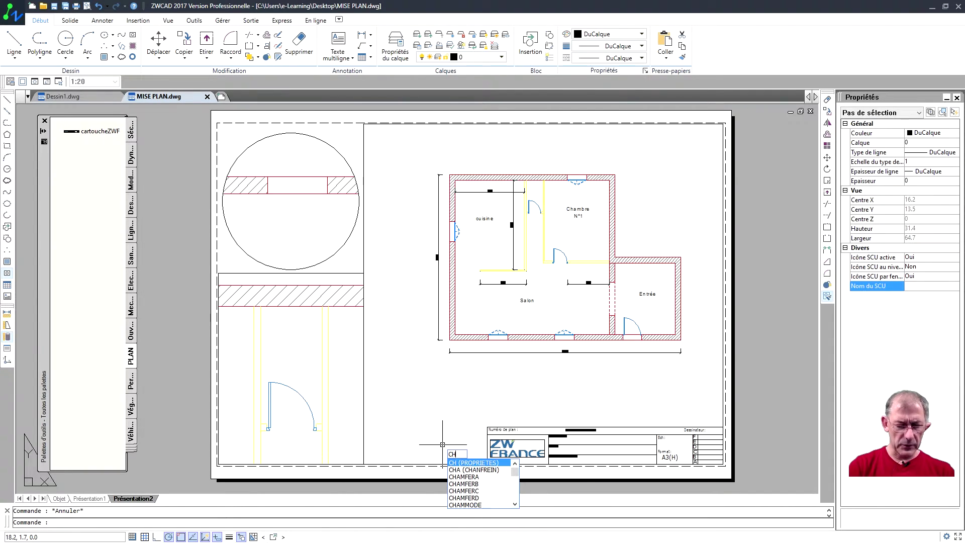
text(AMP)
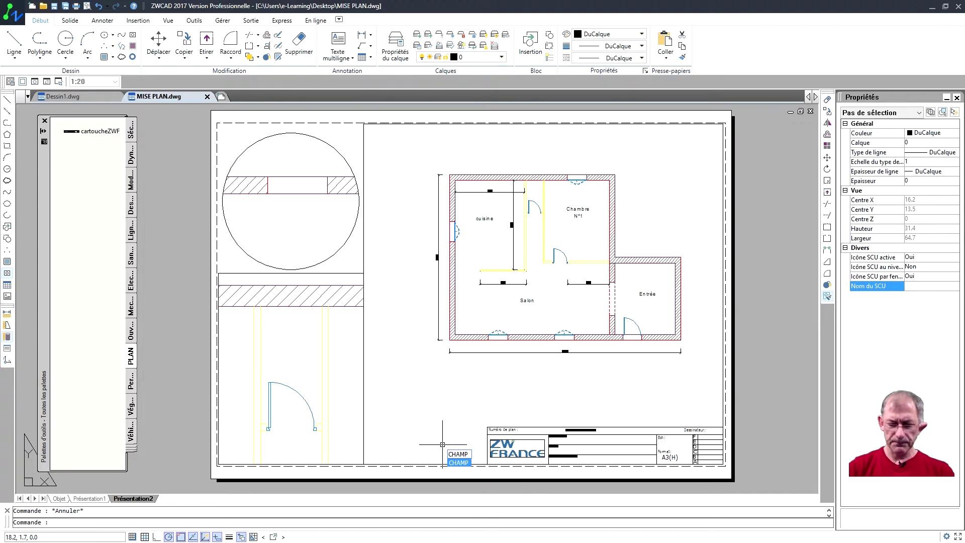
key(Return)
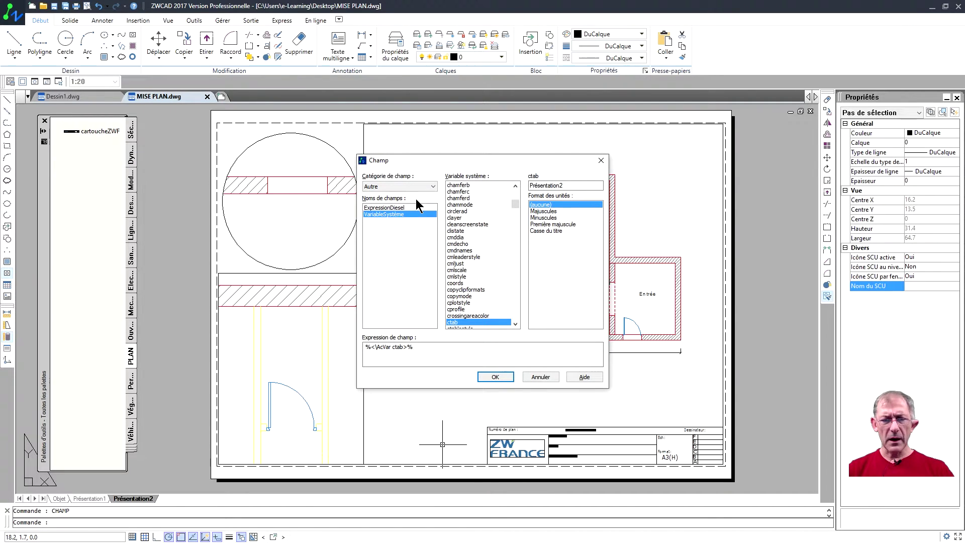
click(433, 187)
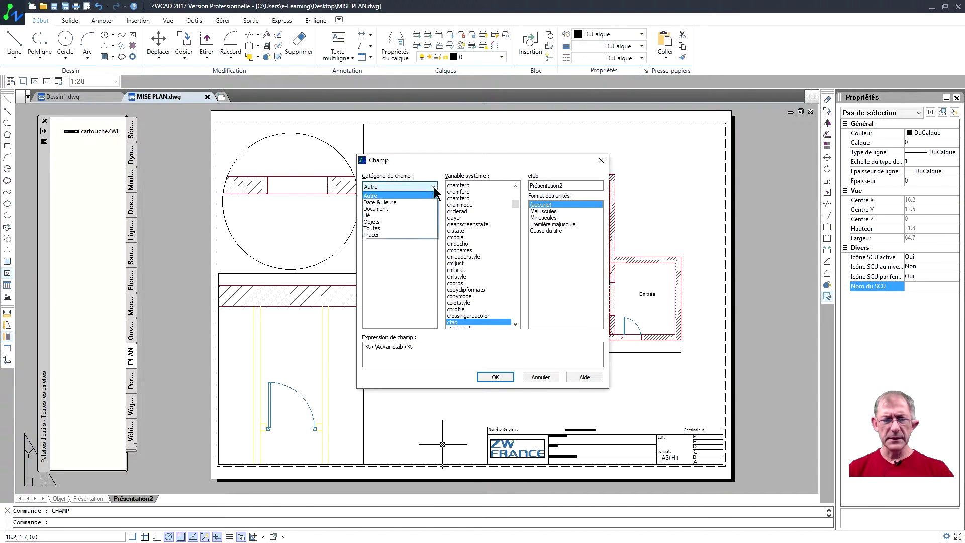
click(385, 202)
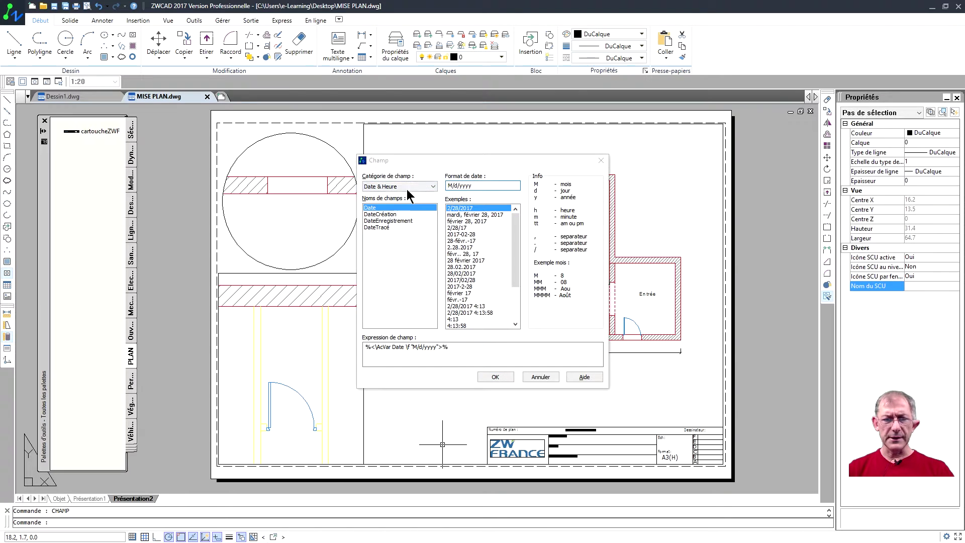
click(406, 187)
click(395, 210)
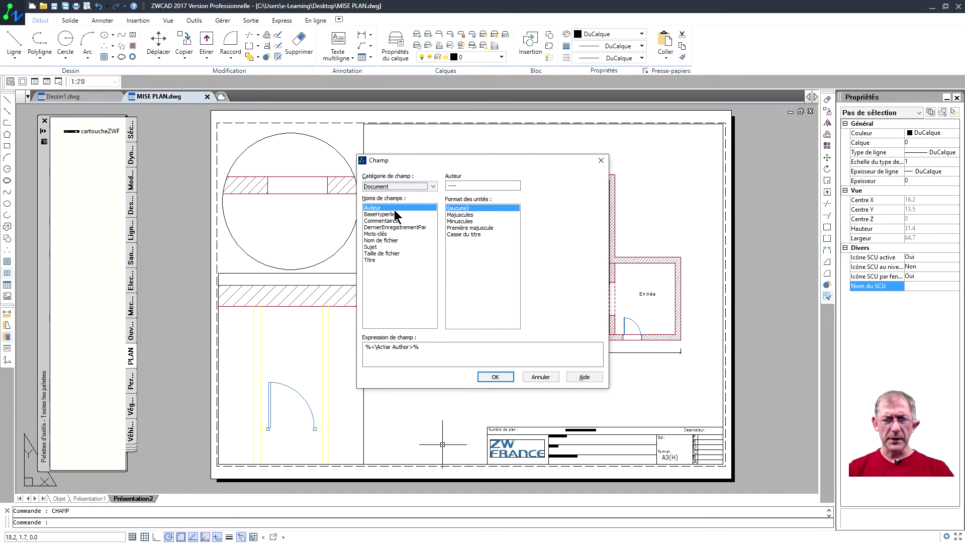
click(429, 187)
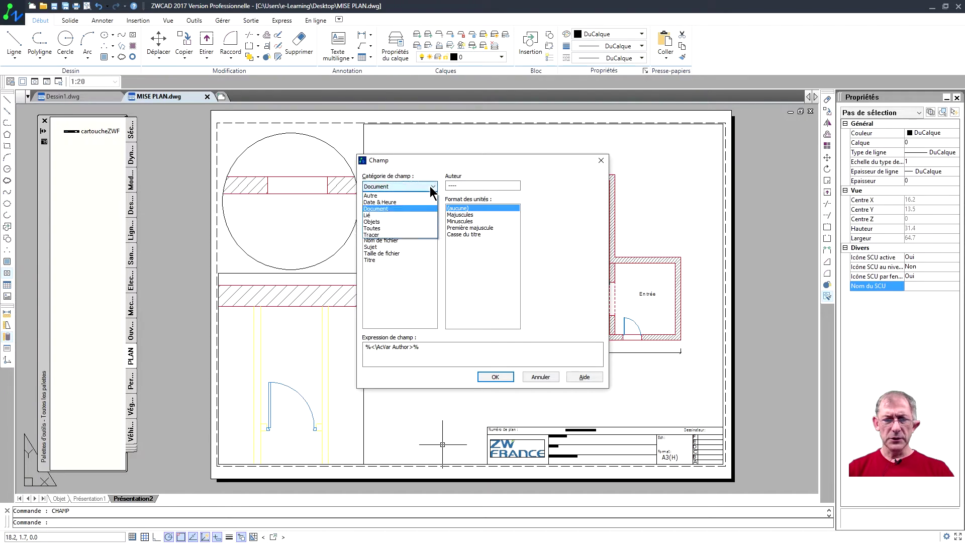
click(376, 196)
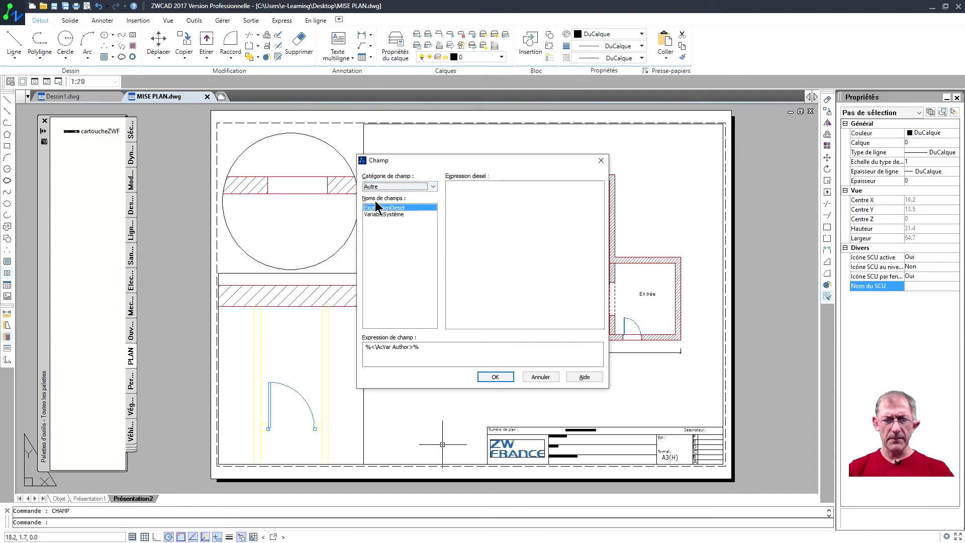
click(377, 215)
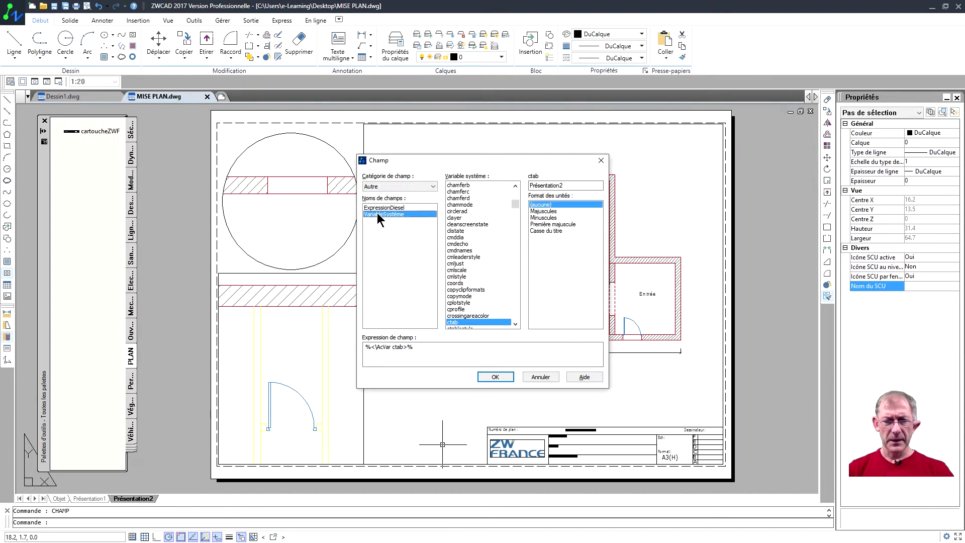
Pick ctab, the current layout name, from the system variable list
text(cdate)
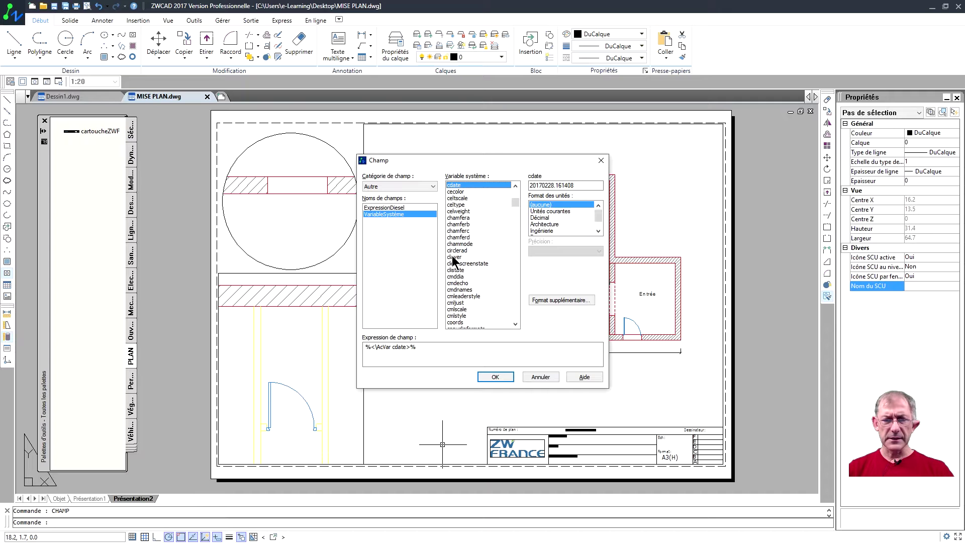
click(457, 303)
click(457, 278)
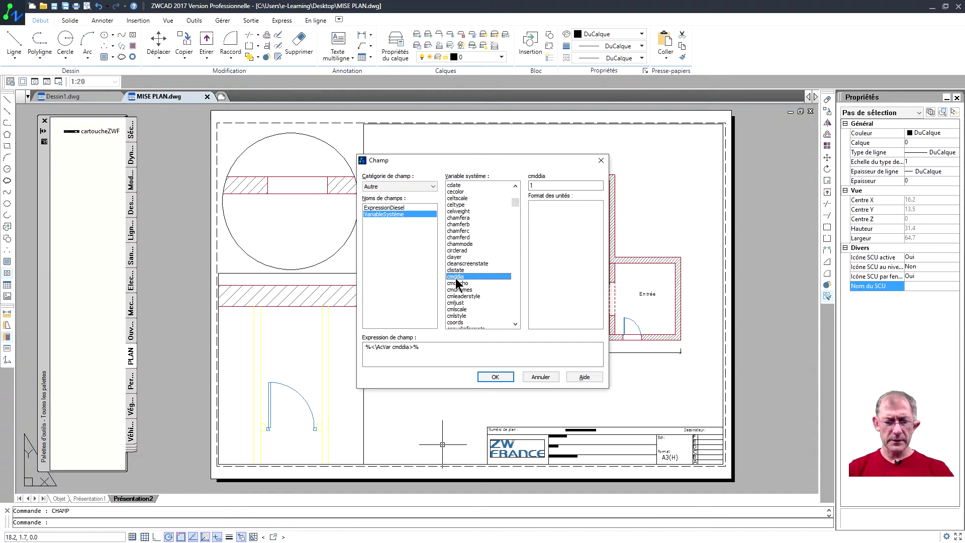
key(Home)
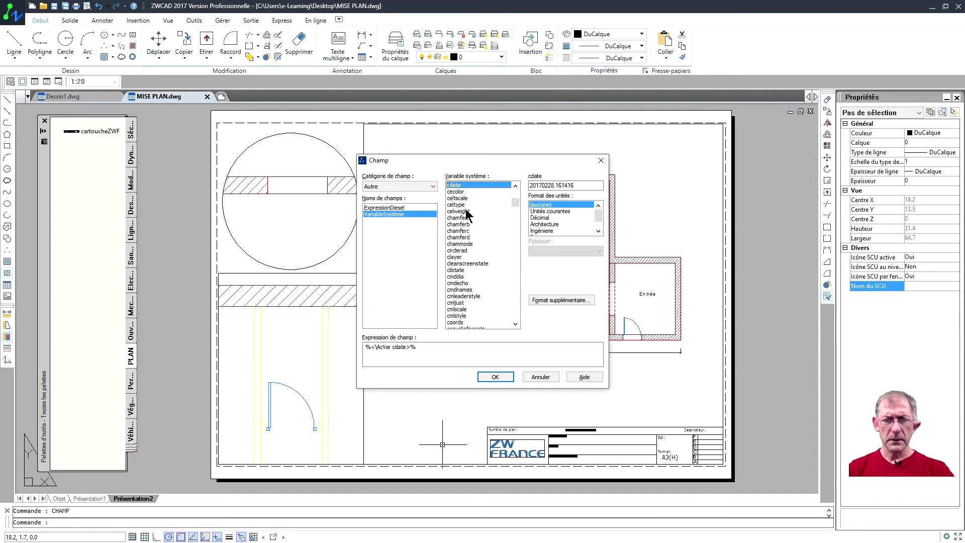
scroll(514, 183, up, 1)
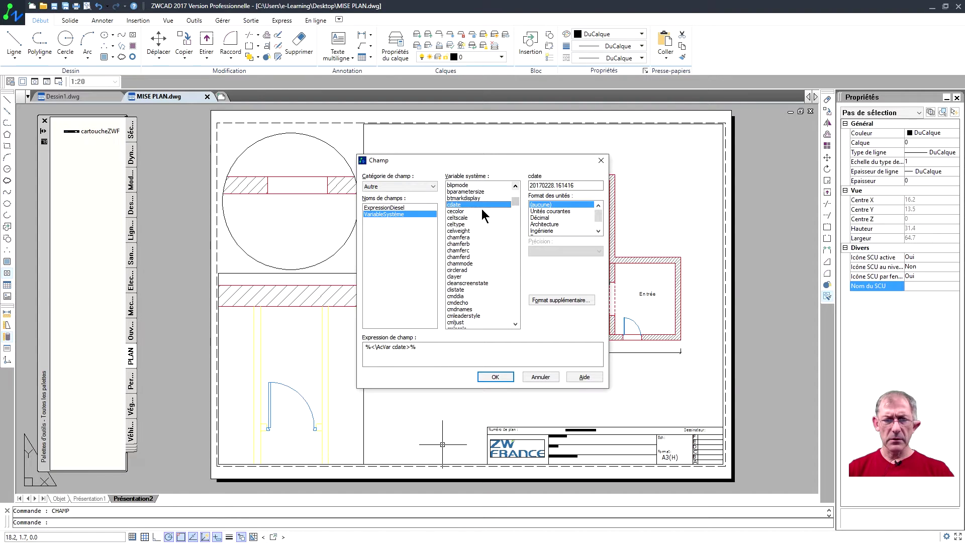
click(460, 316)
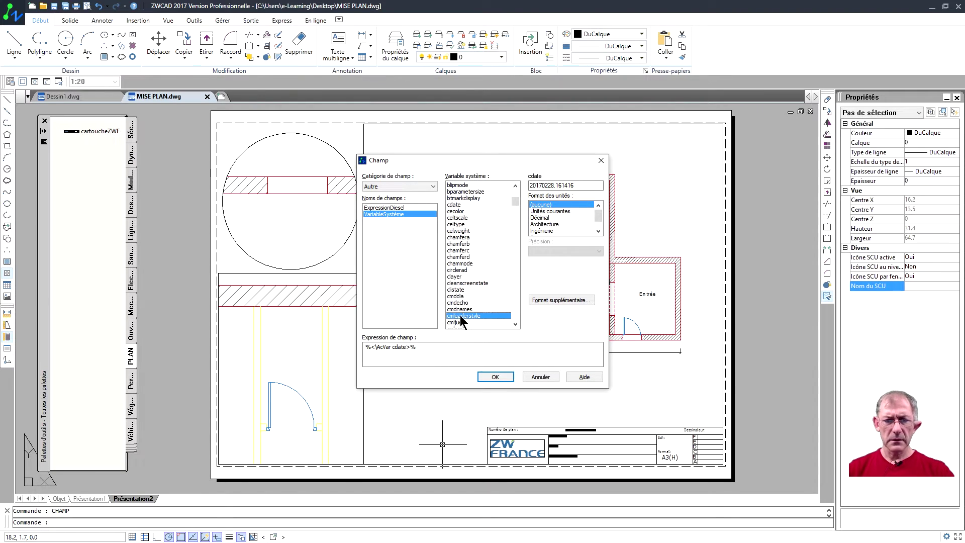
key(Down)
key(Down)
key(Down)
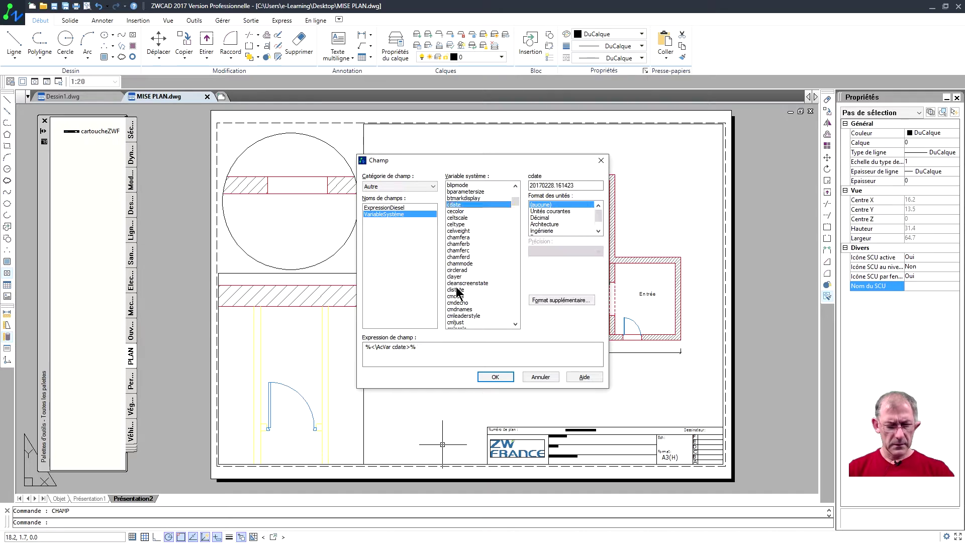
key(Down)
key(Down)
key(Down)
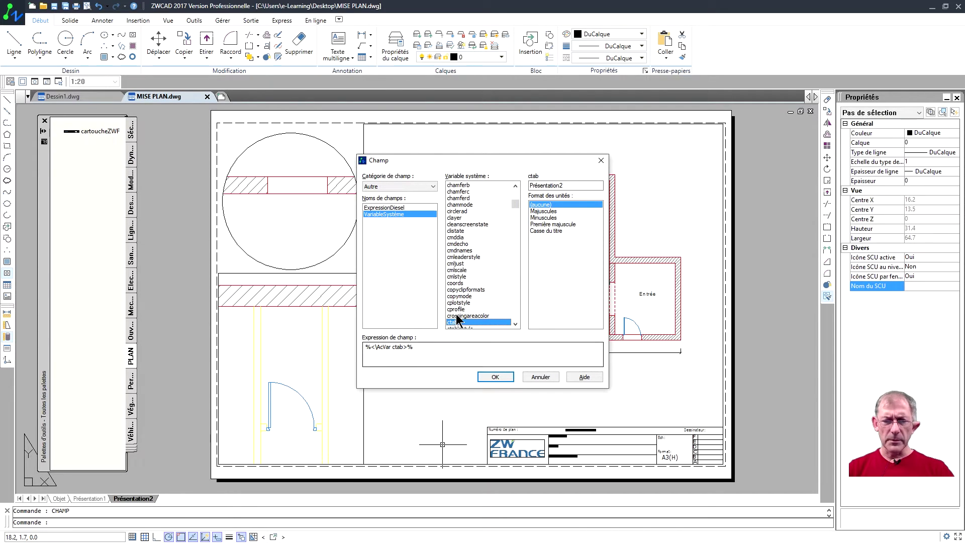
Place the layout-name field above the title block with text height 0.5
click(495, 377)
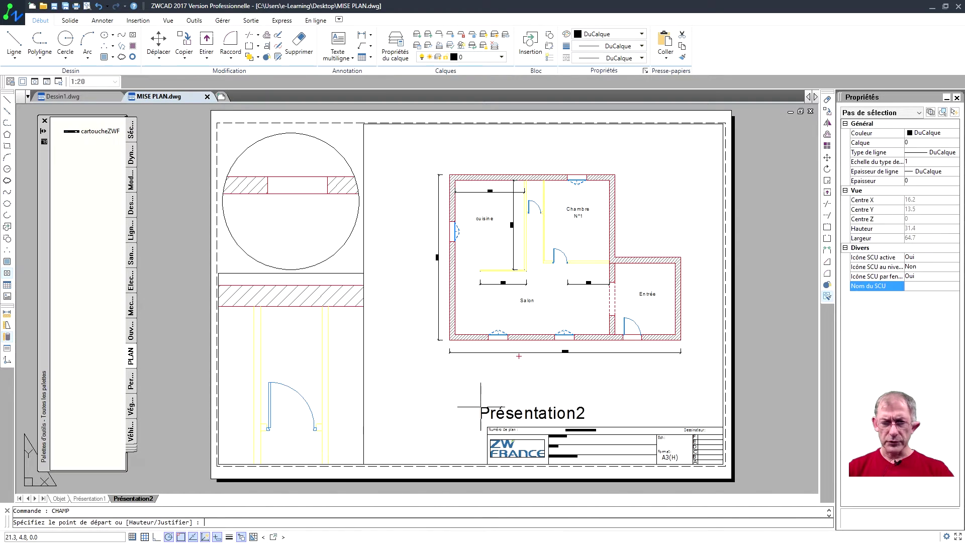
scroll(482, 413, up, 2)
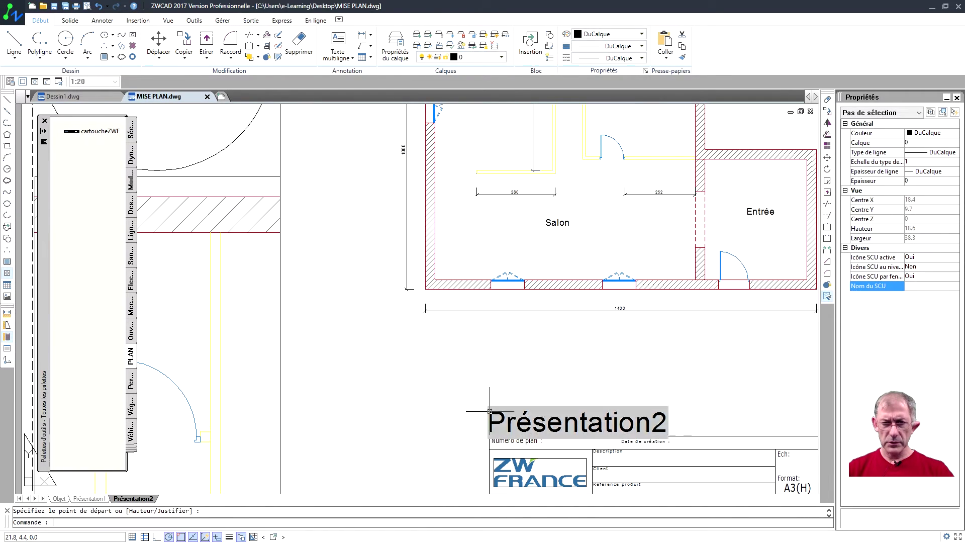
click(488, 411)
click(912, 295)
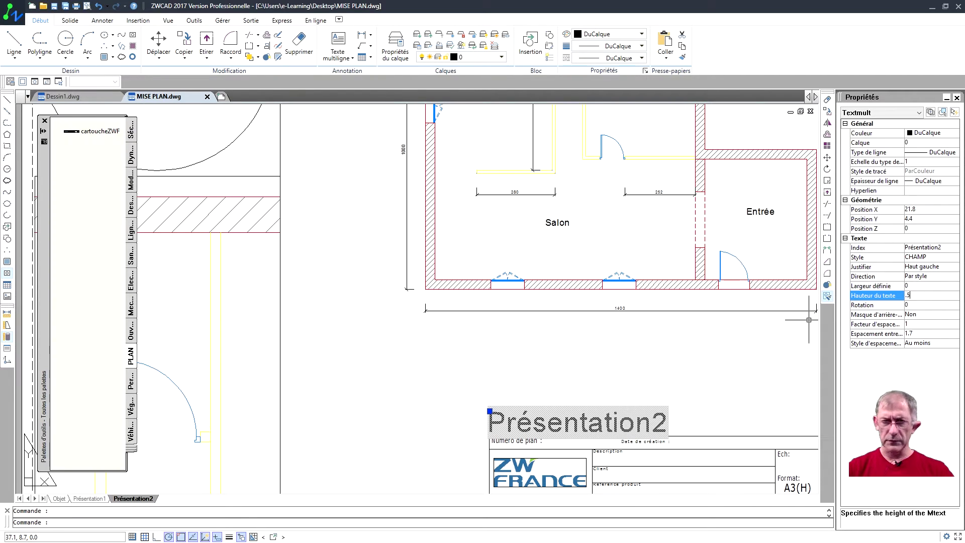
click(855, 305)
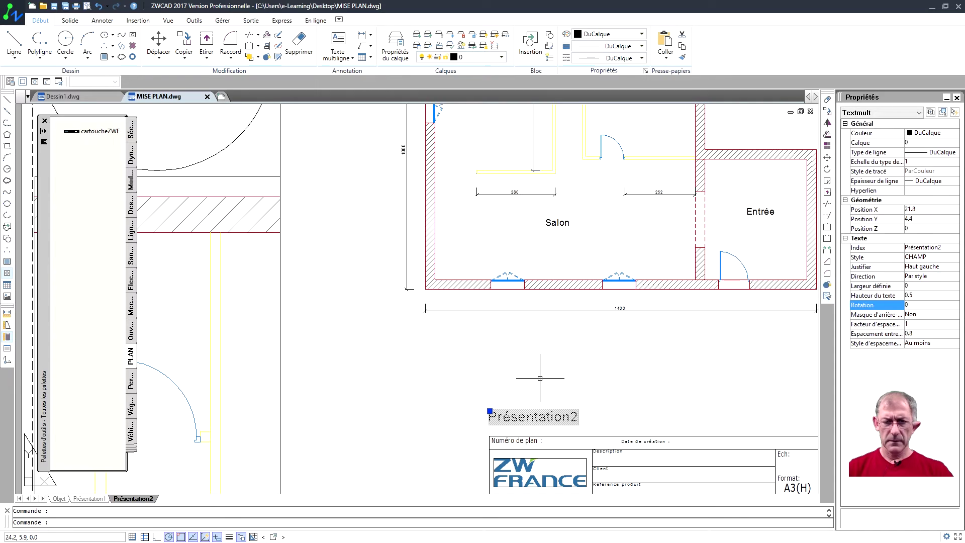
key(Escape)
Nudge the Présentation2 field slightly down and right
scroll(530, 345, down, 2)
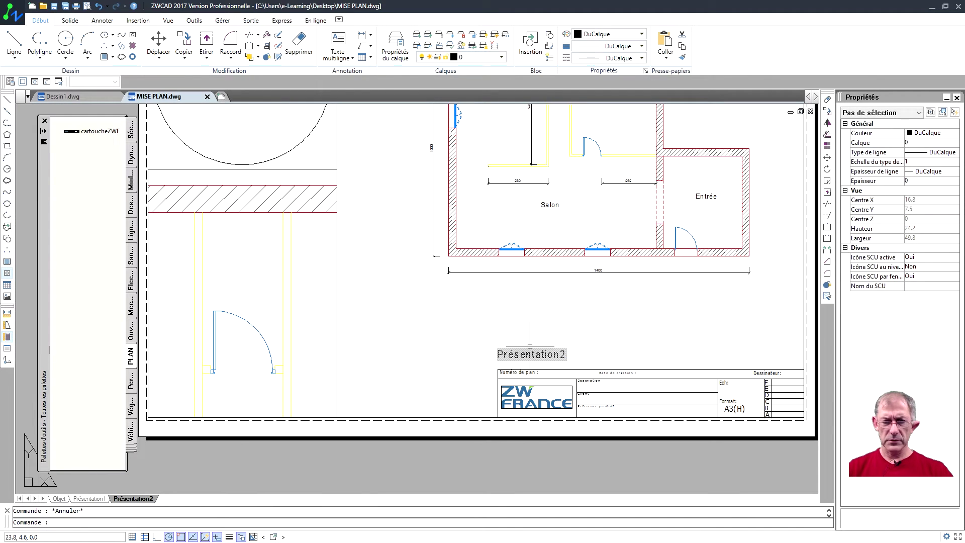
click(530, 346)
drag(529, 345, 535, 348)
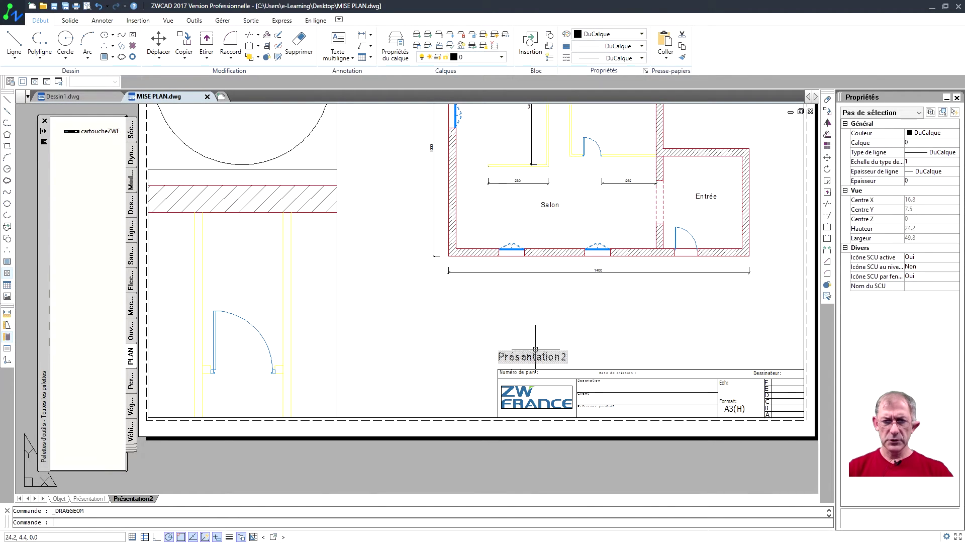
Rename the Présentation2 layout to RDC and regenerate (RG) so the field updates
right_click(134, 494)
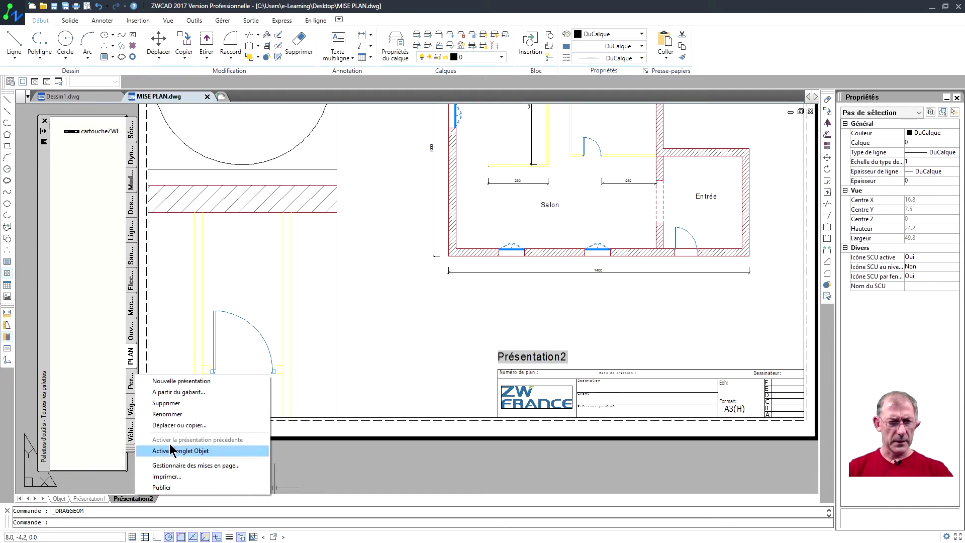
click(167, 414)
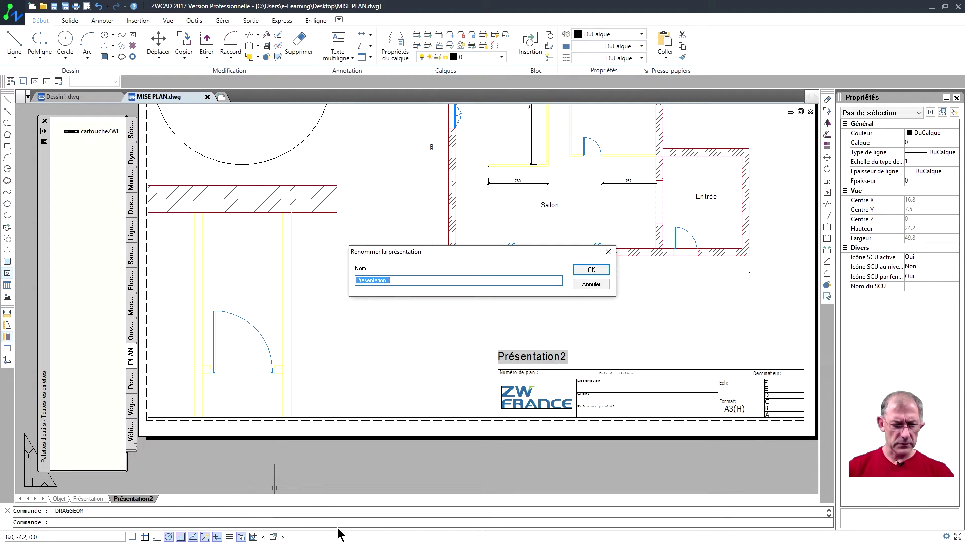
text(RDC)
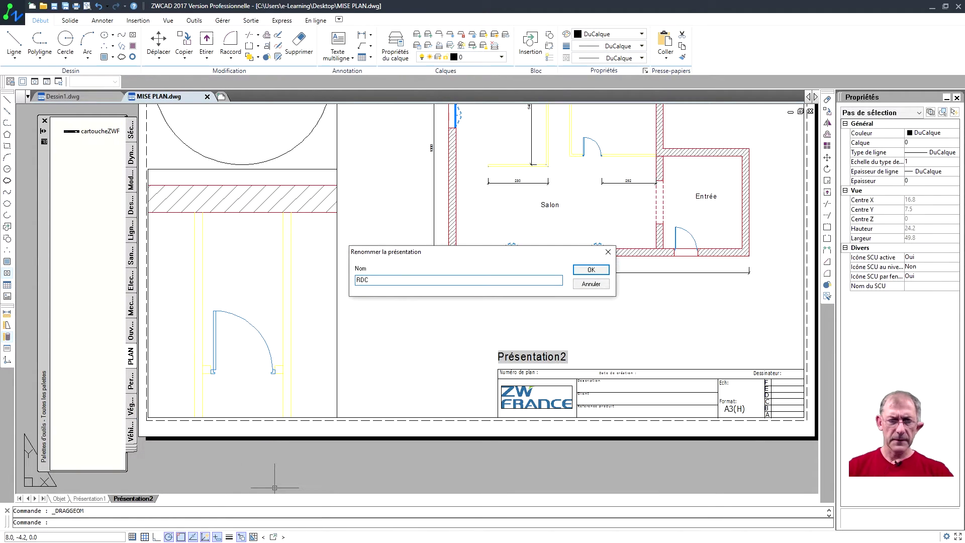
click(591, 269)
text(RG)
key(Return)
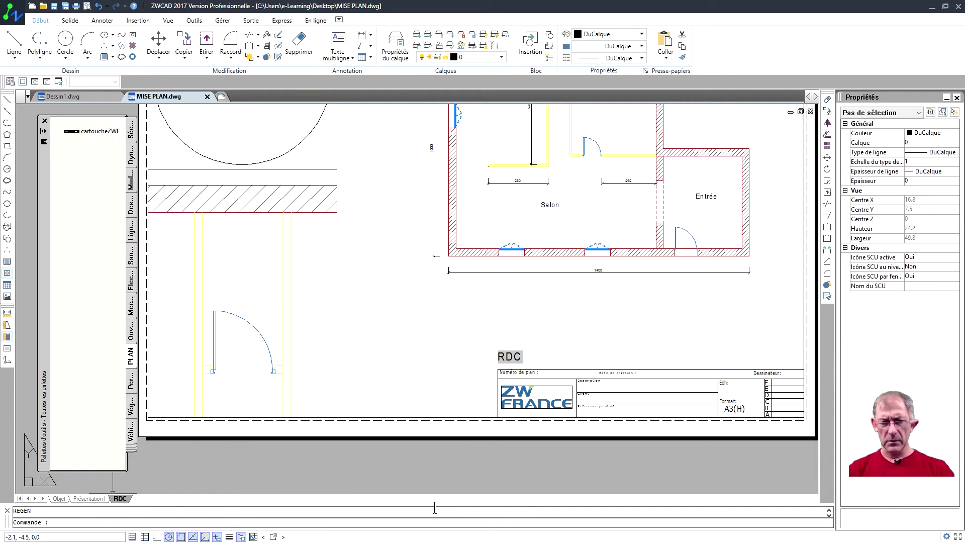
Plot the RDC layout from preview to MISE PLAN-RDC.pdf on the Desktop
mouse_move(484, 369)
middle_down()
mouse_move(495, 397)
mouse_move(482, 419)
middle_up()
scroll(495, 397, down, 2)
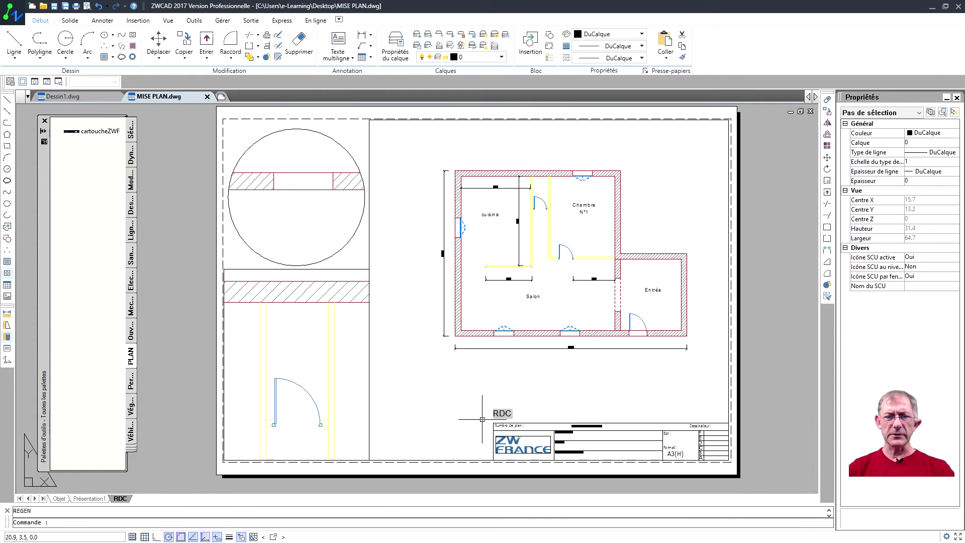
click(78, 9)
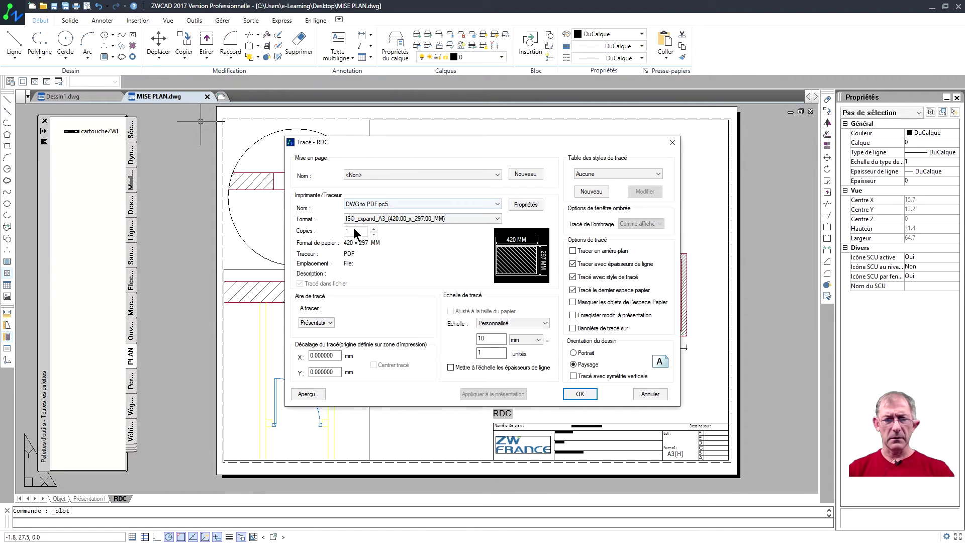
click(324, 391)
right_click(439, 244)
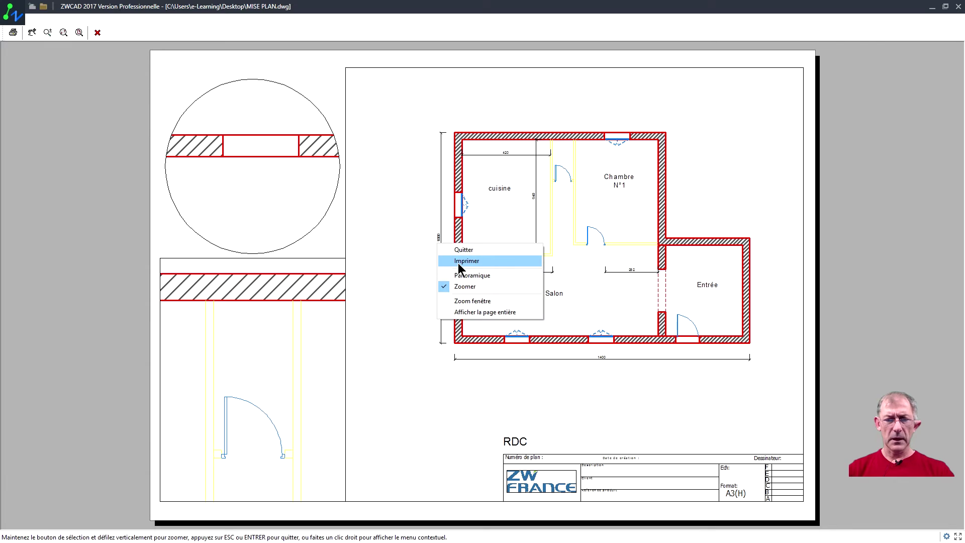
click(456, 262)
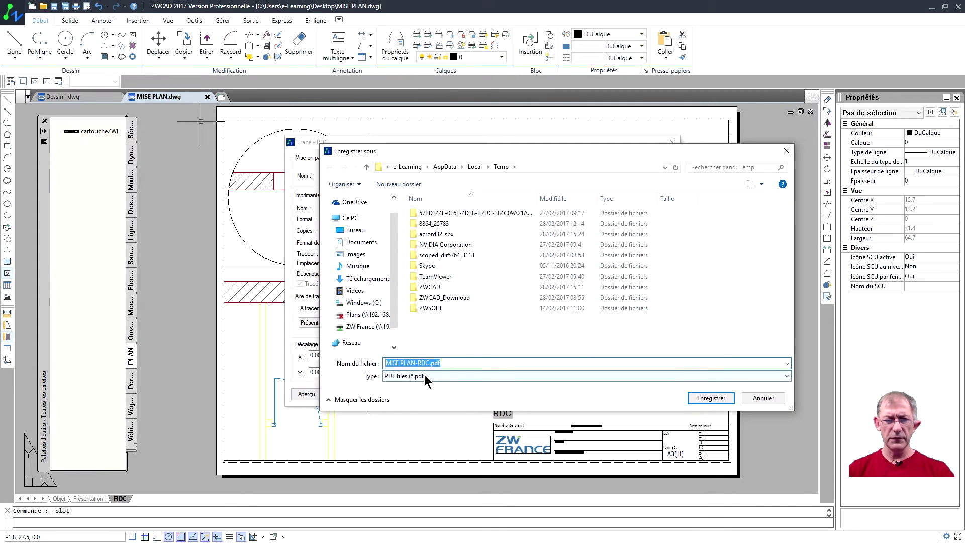
mouse_move(361, 272)
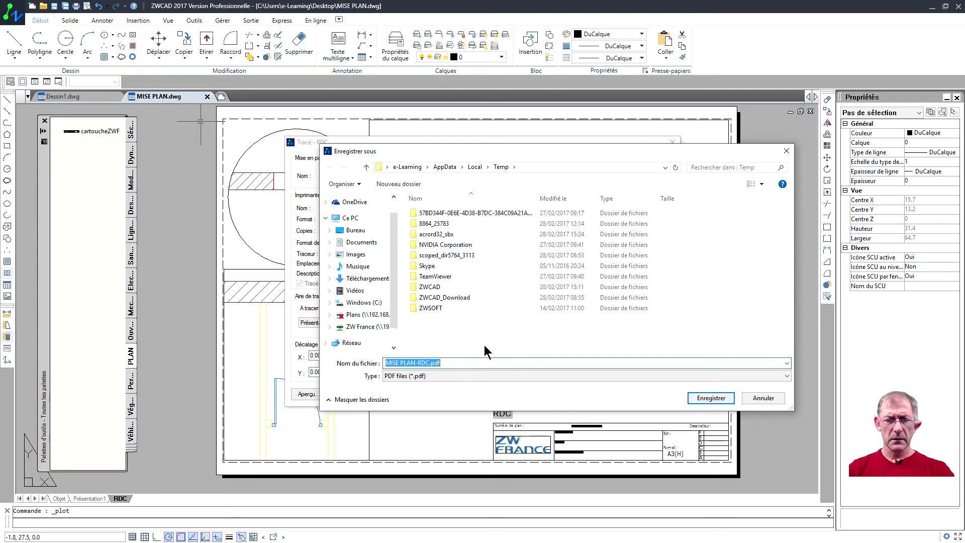
click(351, 231)
click(704, 395)
Replace the existing PDF and open its layer list in Acrobat Reader
click(495, 275)
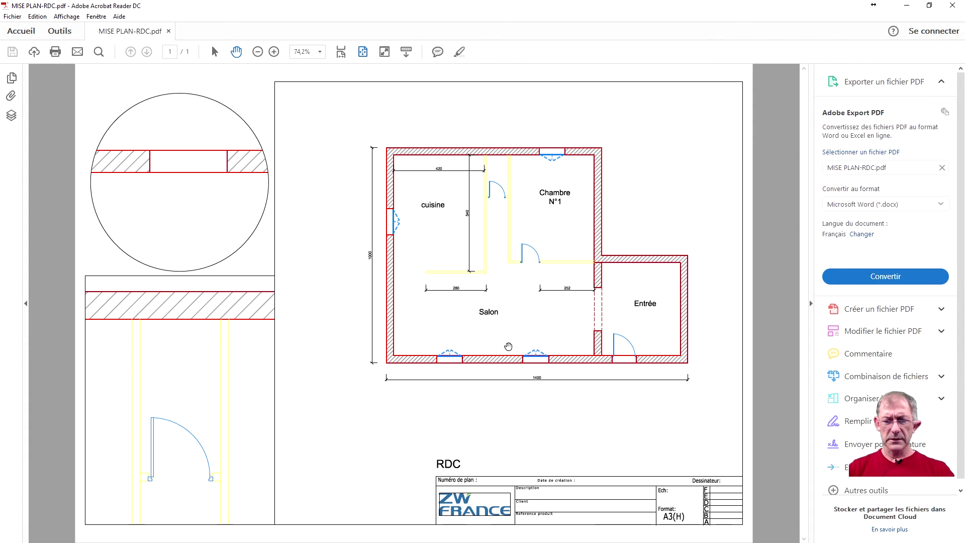
ctrl+scroll(510, 342, down, 2)
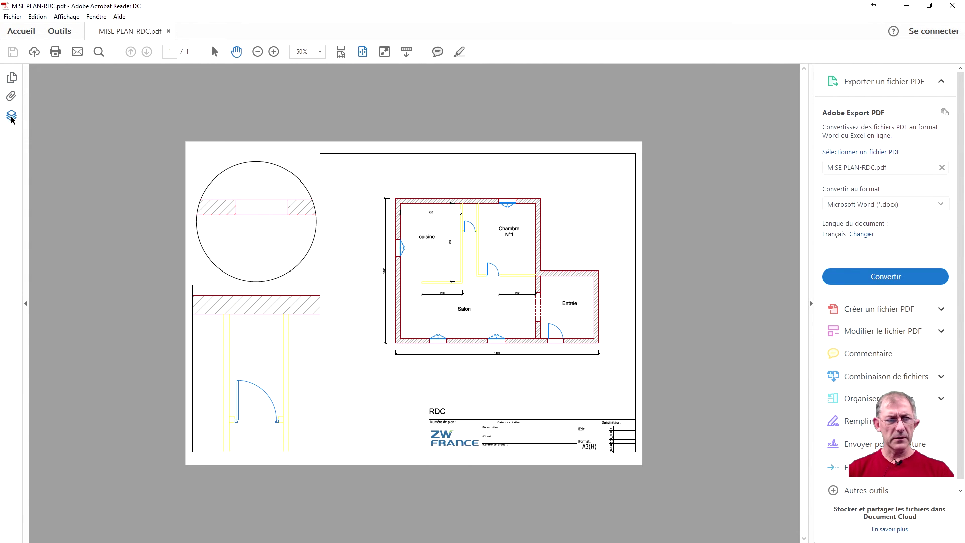
click(12, 116)
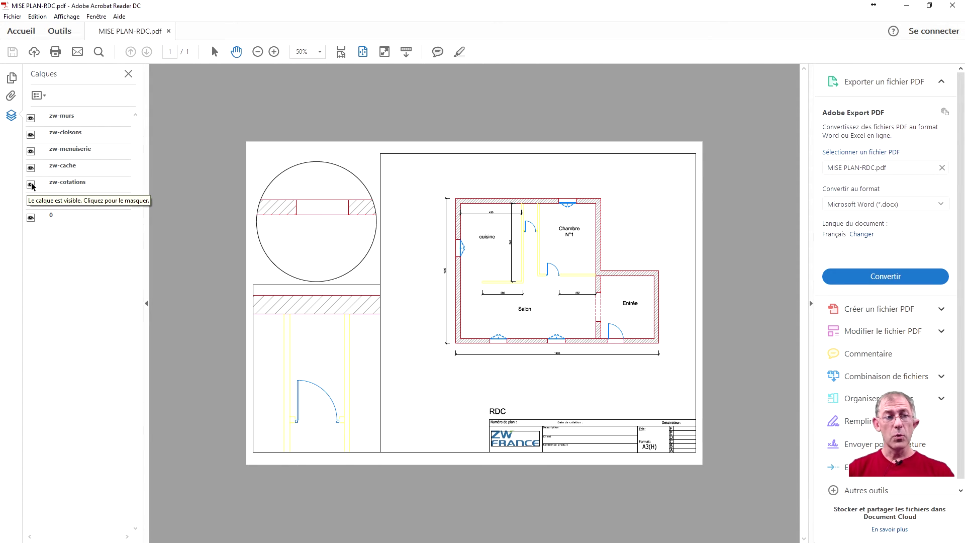
Hide zw-cotations and zw-menuiserie, then make both layers visible again
click(30, 184)
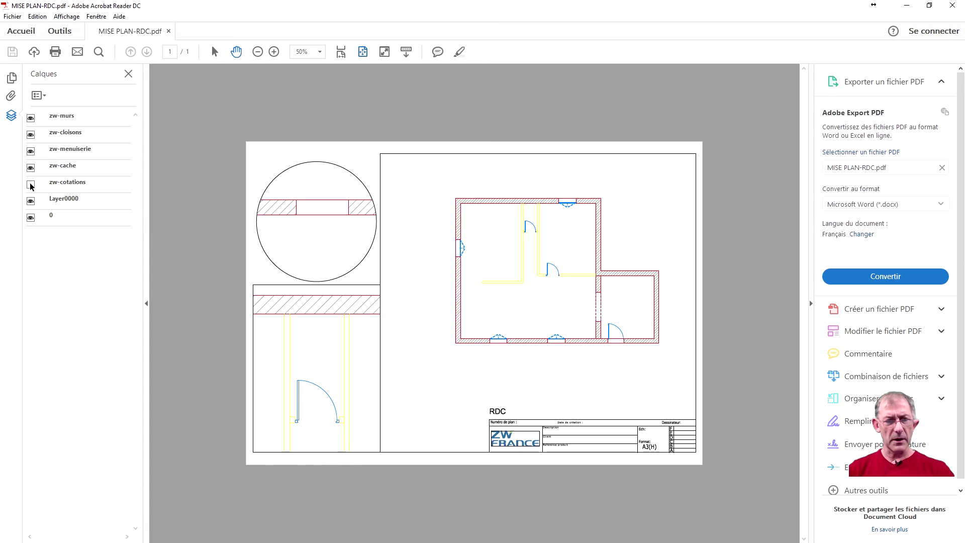
click(31, 151)
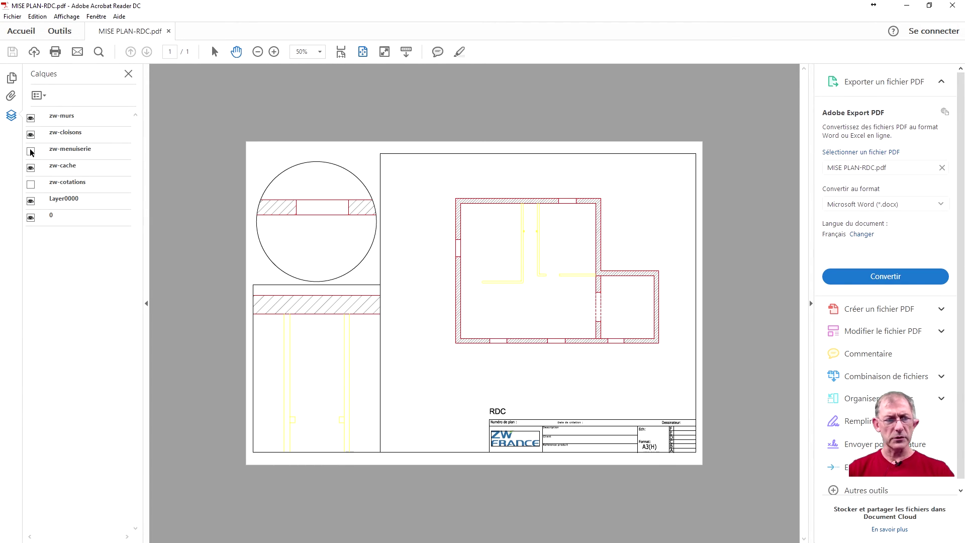
click(31, 151)
click(30, 185)
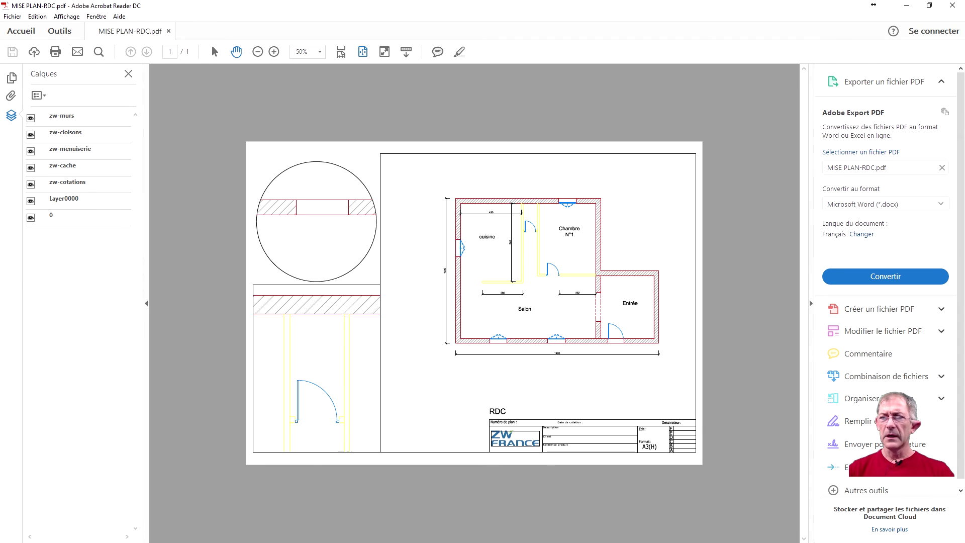
Close Acrobat Reader and pan the RDC layout slightly in ZWCAD
click(952, 5)
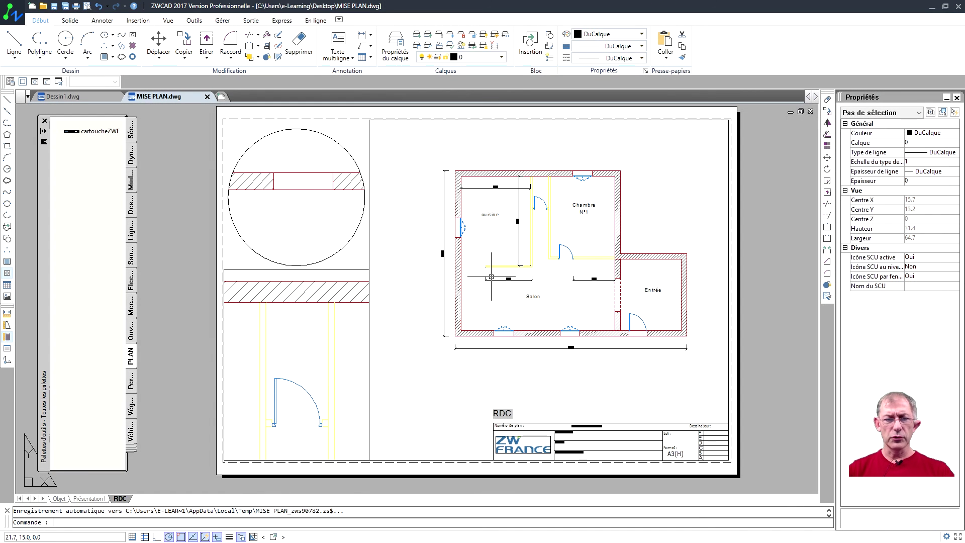
middle_drag(472, 283, 463, 289)
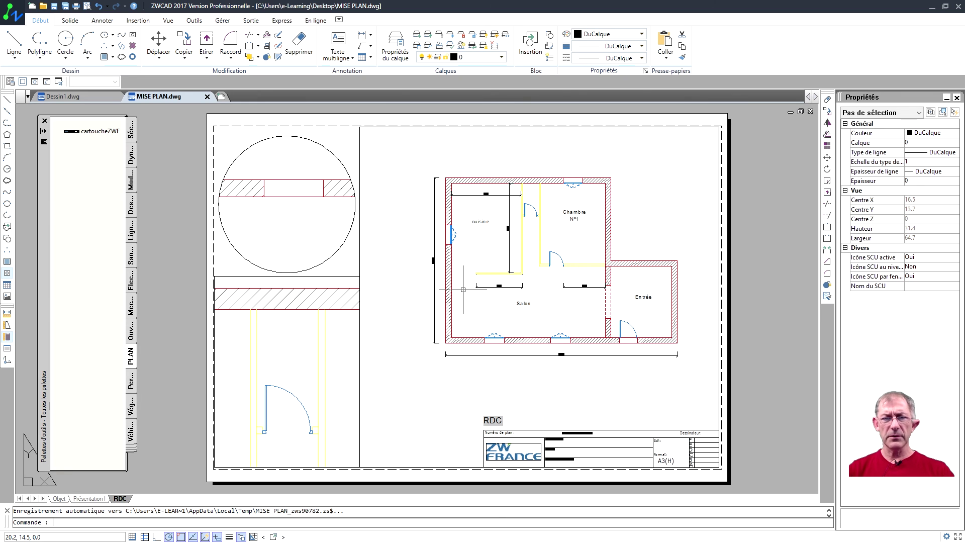